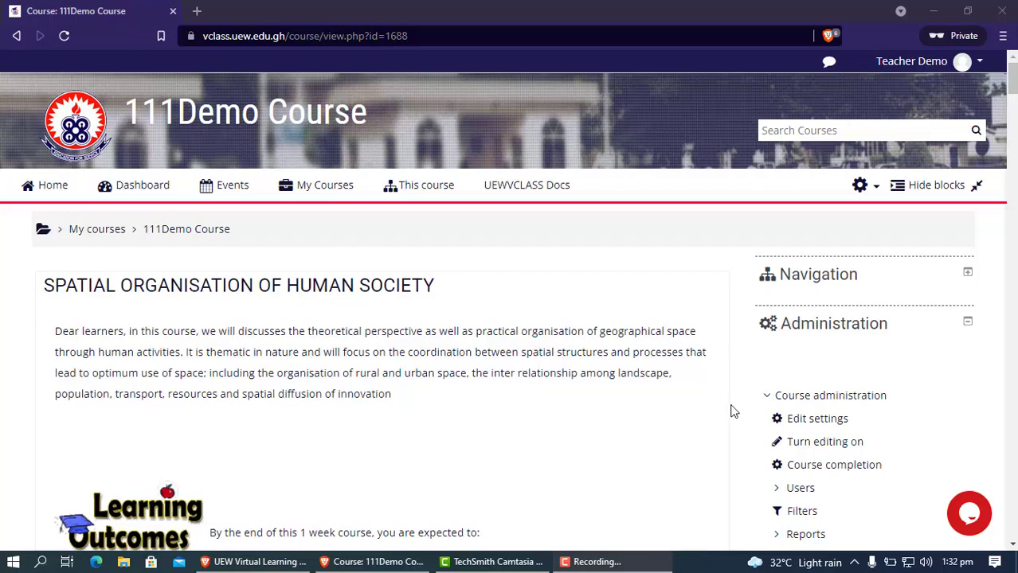
Open the backup settings for the 111Demo Course.
{"action": "scroll", "coordinate": [731, 428], "scroll_direction": "down", "scroll_amount": 1}
{"action": "scroll", "coordinate": [729, 426], "scroll_direction": "down", "scroll_amount": 2}
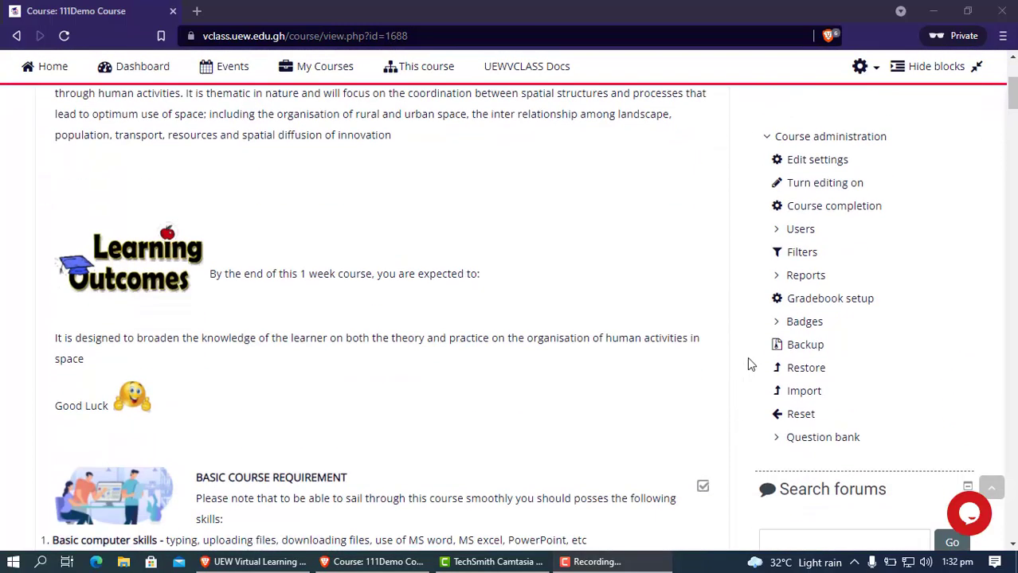
{"action": "left_click", "coordinate": [803, 350]}
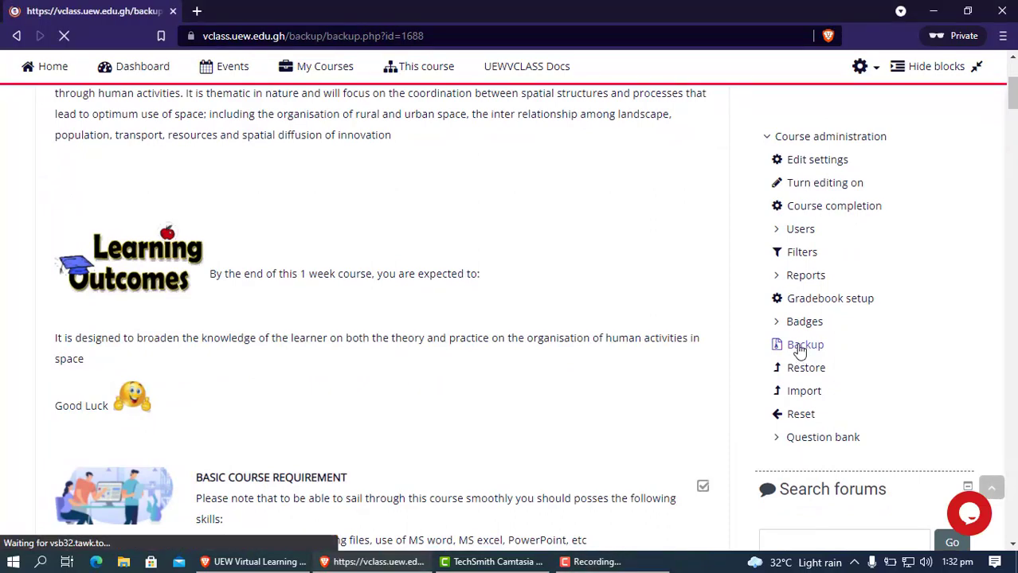
Review the initial backup settings, keep the default inclusions and continue to the schema settings.
{"action": "scroll", "coordinate": [510, 428], "scroll_direction": "down", "scroll_amount": 3}
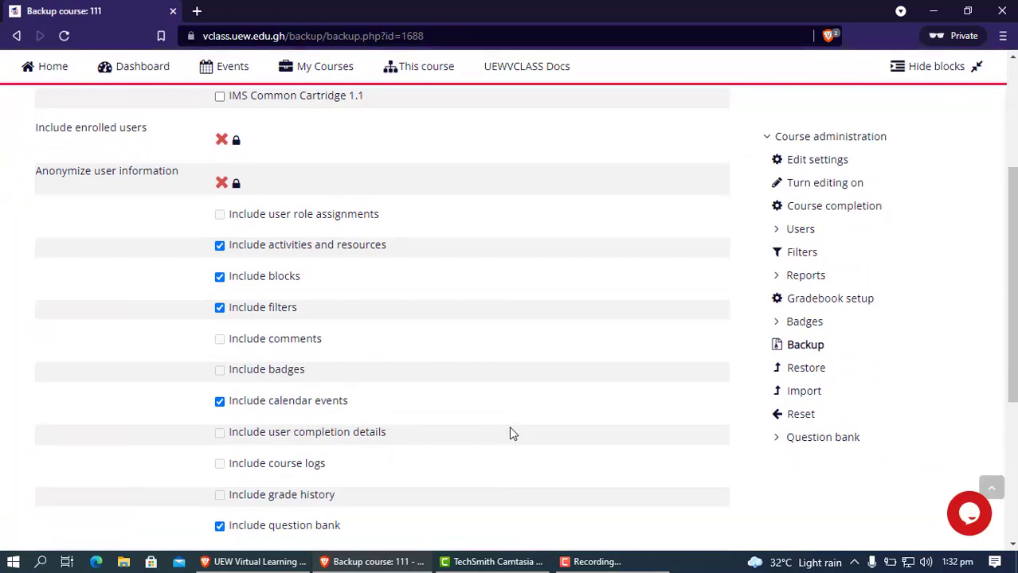
{"action": "scroll", "coordinate": [510, 435], "scroll_direction": "down", "scroll_amount": 3}
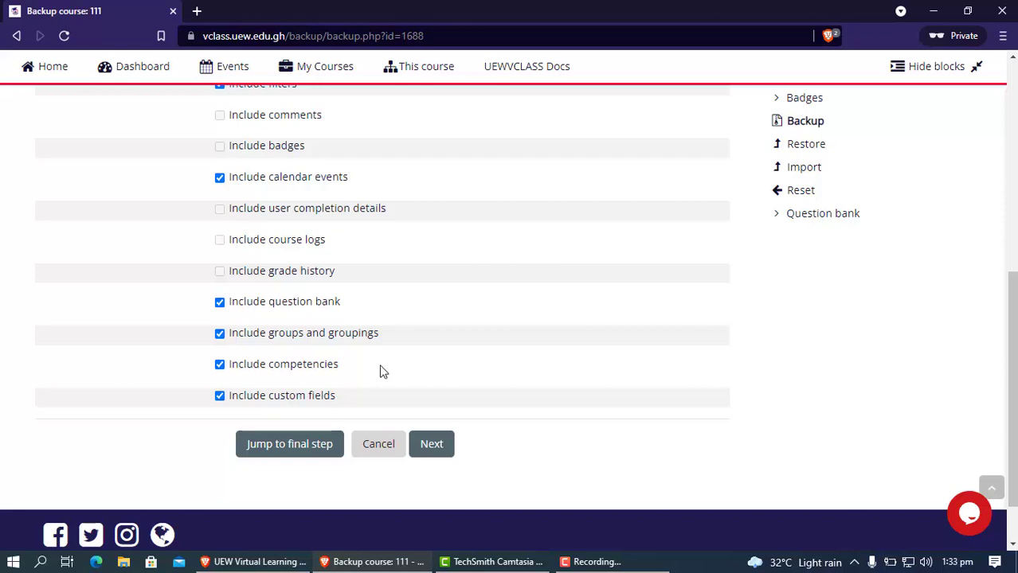
{"action": "scroll", "coordinate": [381, 371], "scroll_direction": "up", "scroll_amount": 2}
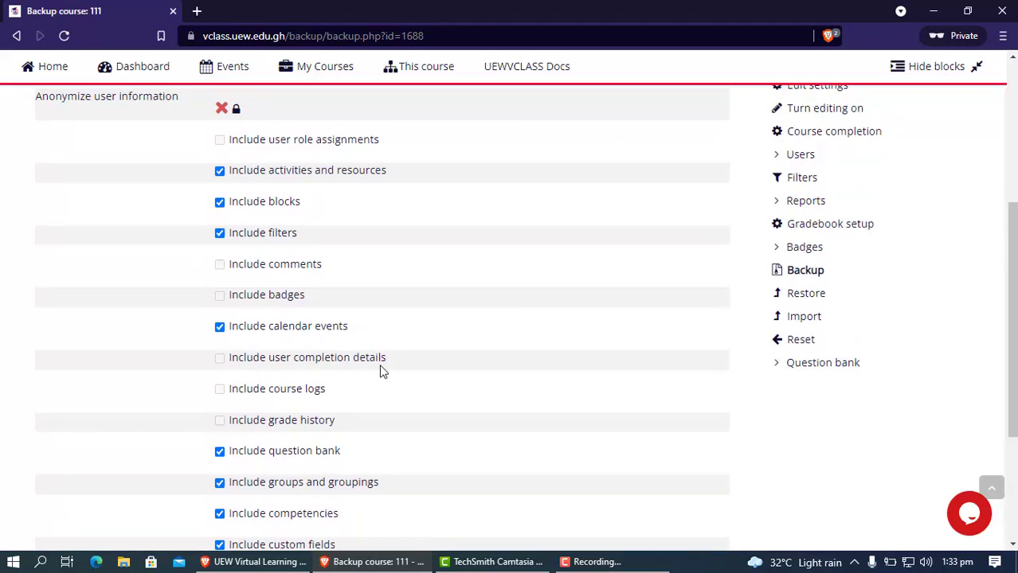
{"action": "scroll", "coordinate": [382, 371], "scroll_direction": "down", "scroll_amount": 2}
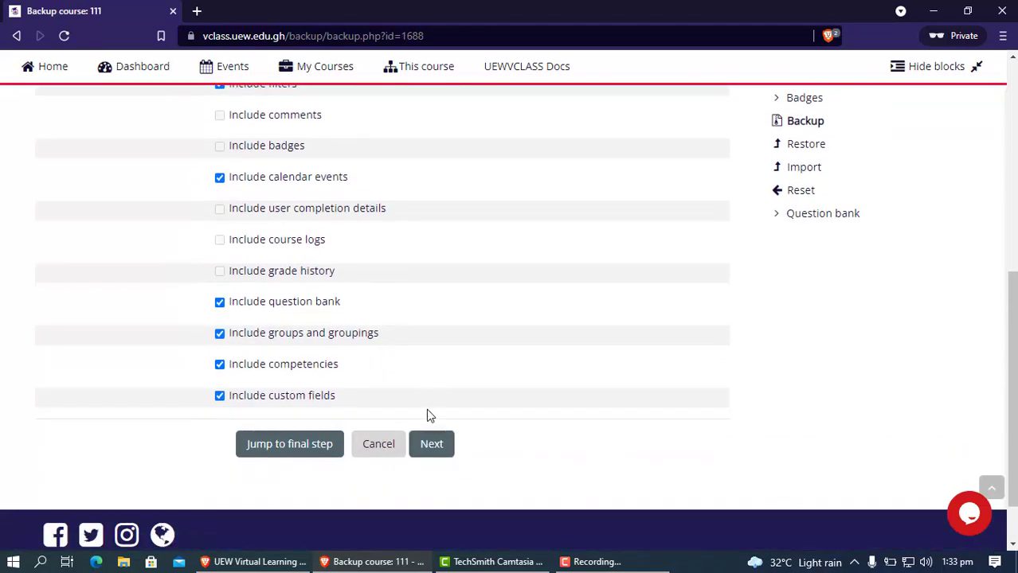
{"action": "left_click", "coordinate": [432, 443]}
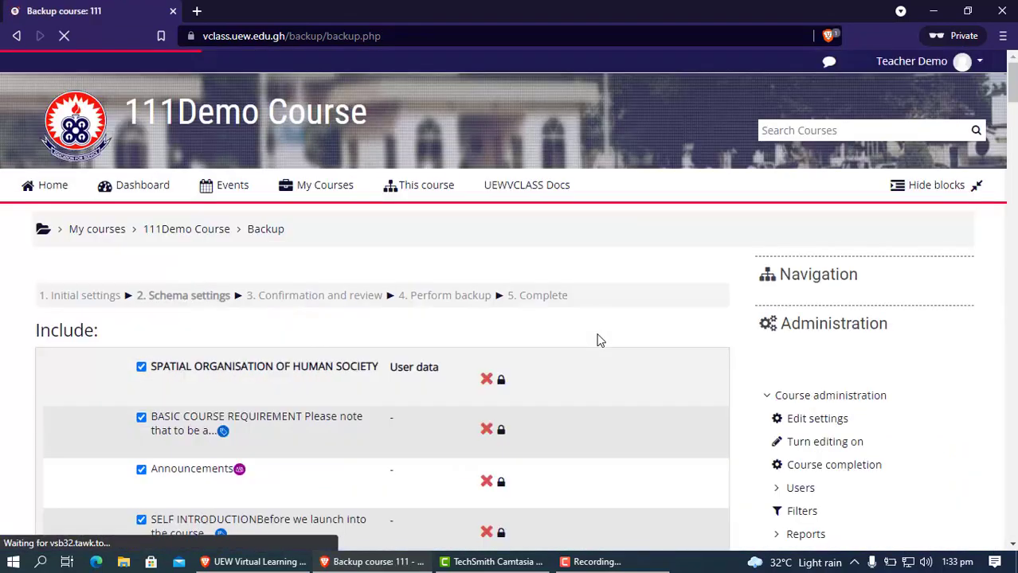
Keep all course sections and activities, including Announcements, selected for the backup and proceed to confirmation and review.
{"action": "scroll", "coordinate": [500, 315], "scroll_direction": "down", "scroll_amount": 1}
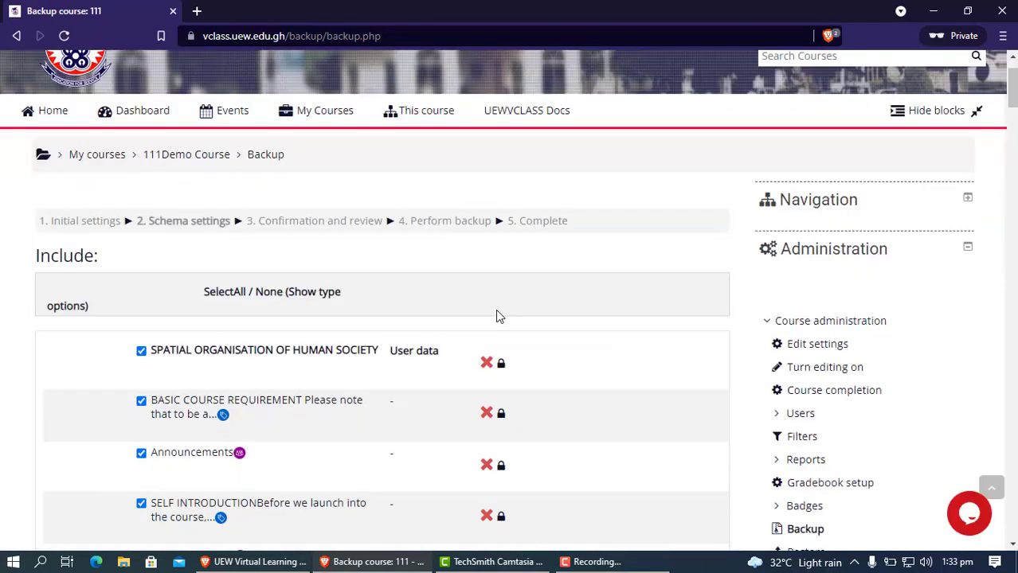
{"action": "scroll", "coordinate": [495, 316], "scroll_direction": "down", "scroll_amount": 2}
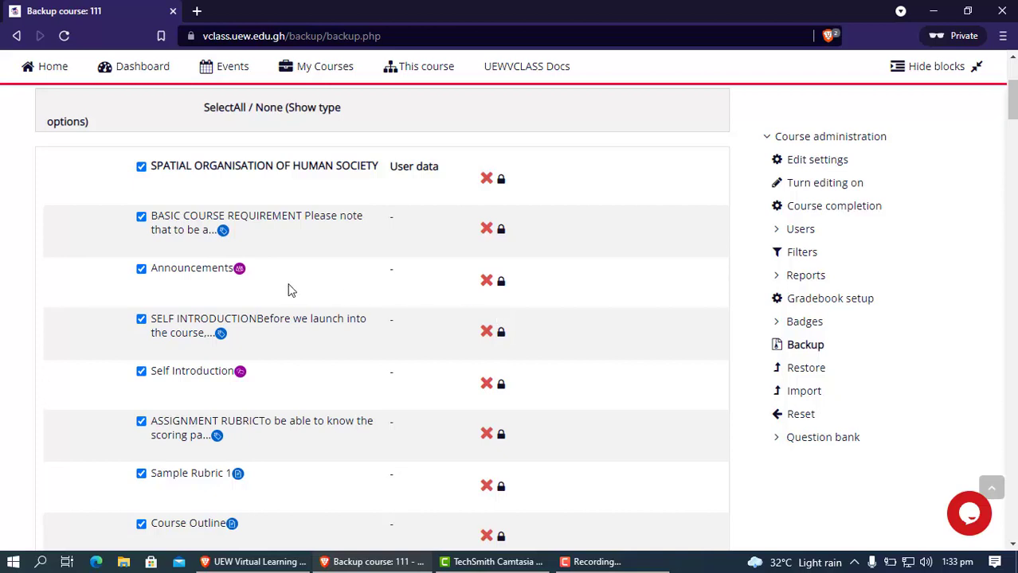
{"action": "left_click", "coordinate": [141, 270]}
{"action": "left_click", "coordinate": [143, 270]}
{"action": "scroll", "coordinate": [169, 318], "scroll_direction": "down", "scroll_amount": 2}
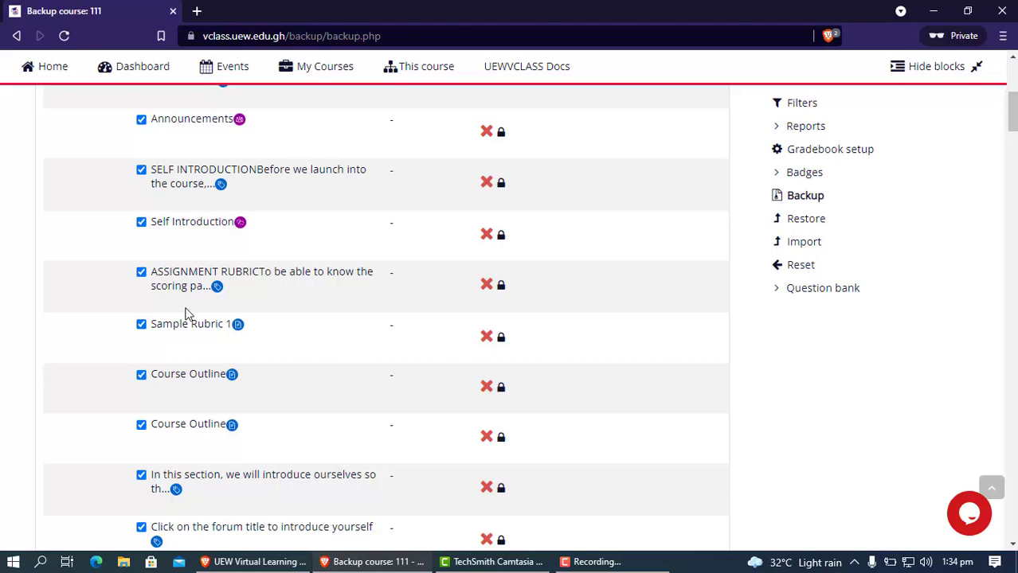
{"action": "scroll", "coordinate": [214, 411], "scroll_direction": "down", "scroll_amount": 6}
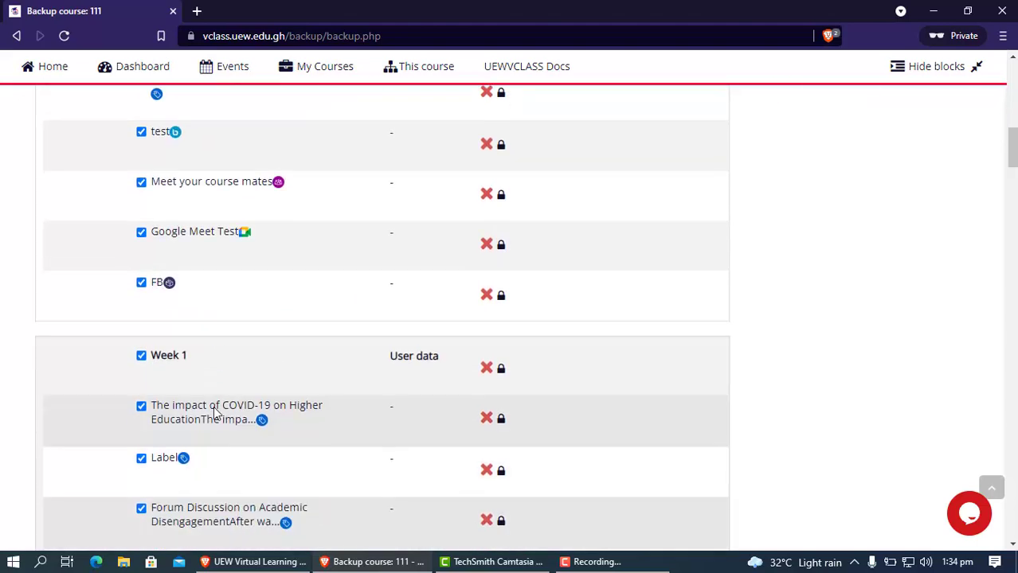
{"action": "scroll", "coordinate": [215, 408], "scroll_direction": "down", "scroll_amount": 14}
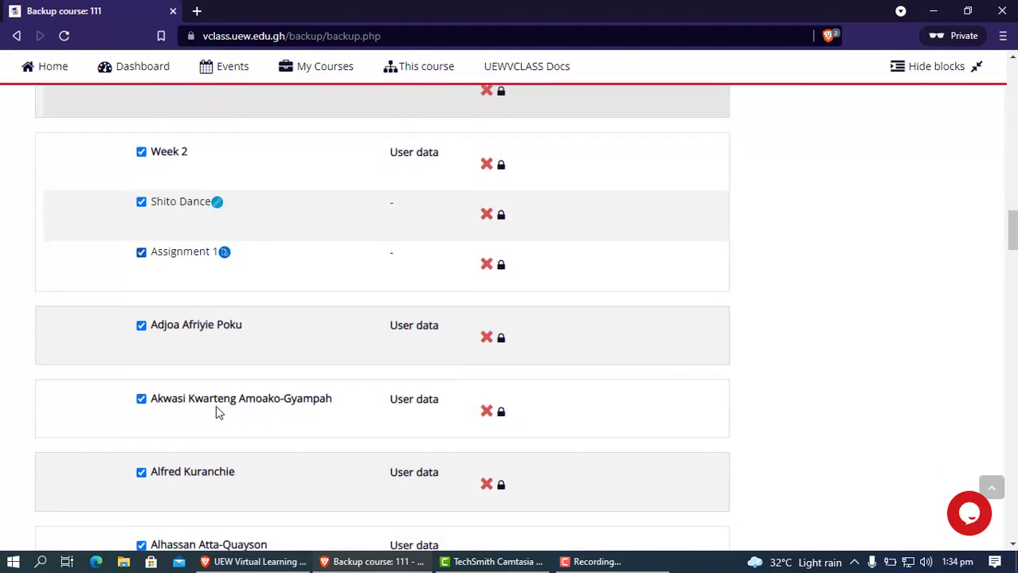
{"action": "scroll", "coordinate": [215, 412], "scroll_direction": "down", "scroll_amount": 16}
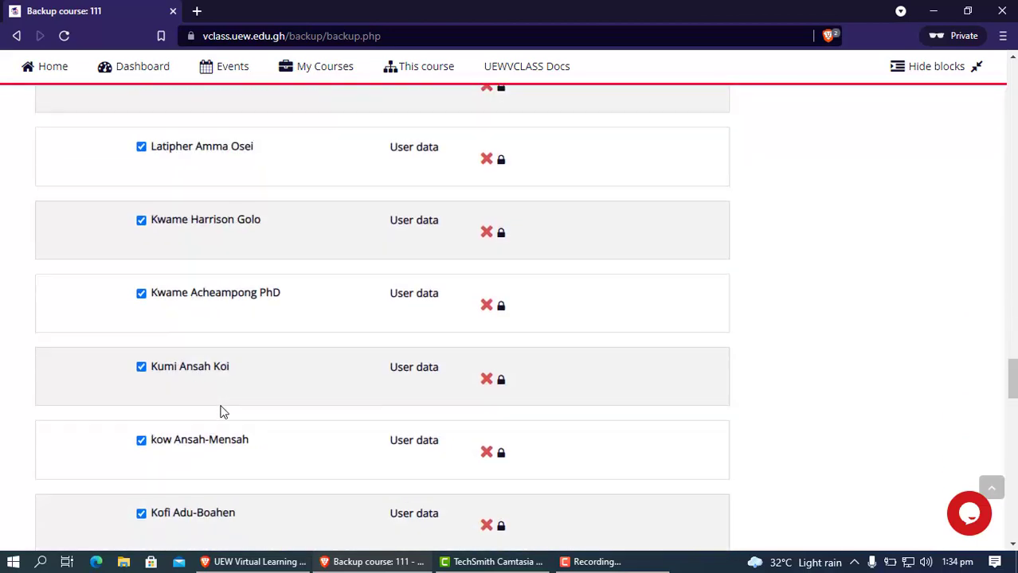
{"action": "scroll", "coordinate": [222, 412], "scroll_direction": "down", "scroll_amount": 14}
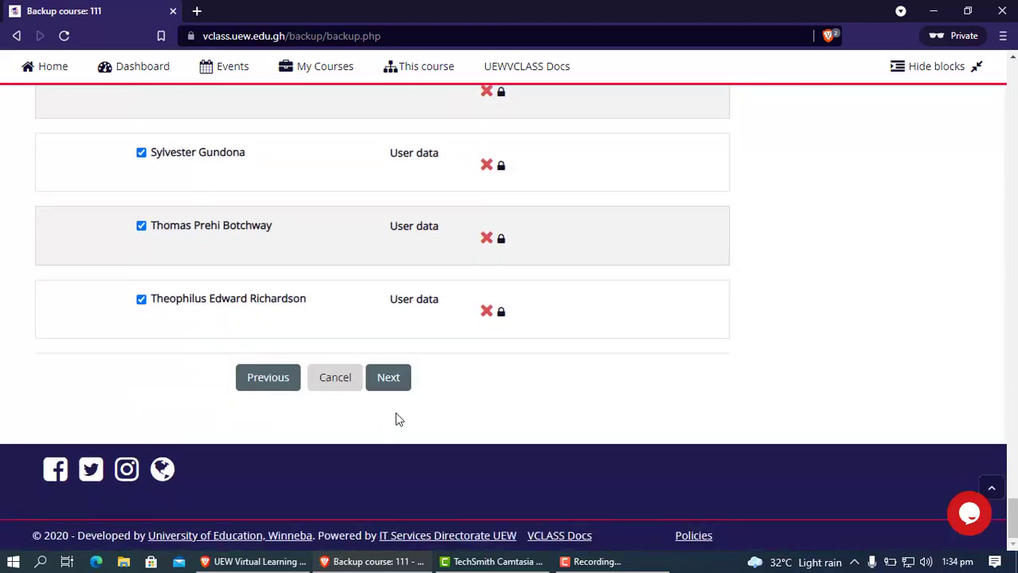
{"action": "left_click", "coordinate": [383, 381]}
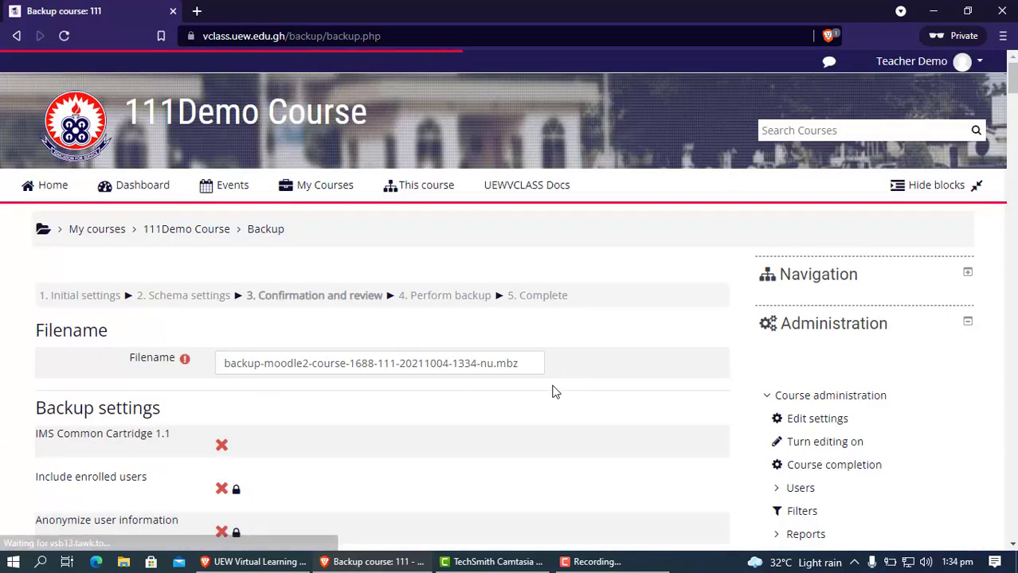
Review the filename, backup settings and included items, perform the backup with the default filename and continue to the backup files page.
{"action": "scroll", "coordinate": [555, 392], "scroll_direction": "down", "scroll_amount": 3}
{"action": "scroll", "coordinate": [555, 392], "scroll_direction": "up", "scroll_amount": 3}
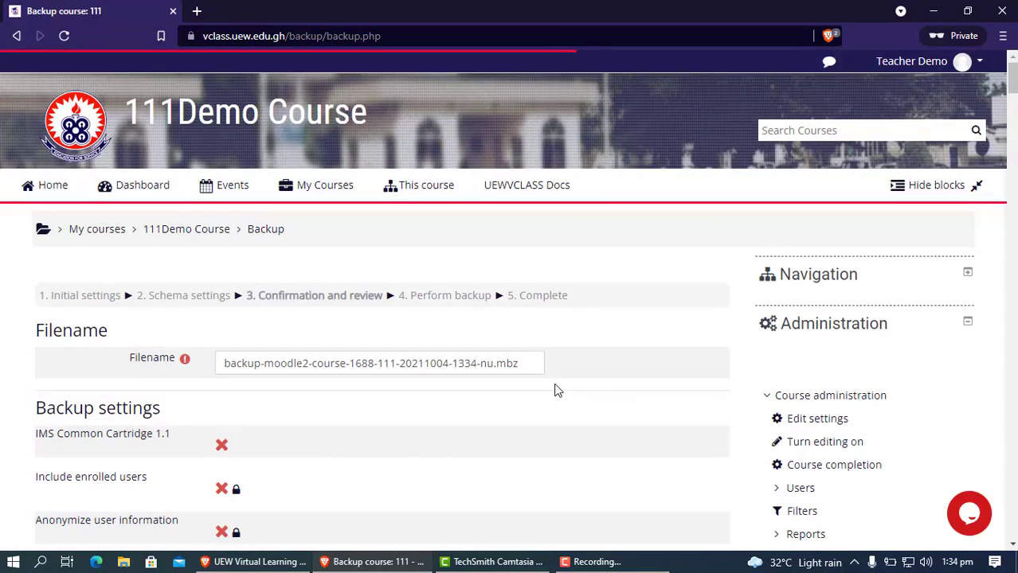
{"action": "scroll", "coordinate": [555, 390], "scroll_direction": "down", "scroll_amount": 3}
{"action": "scroll", "coordinate": [557, 390], "scroll_direction": "down", "scroll_amount": 5}
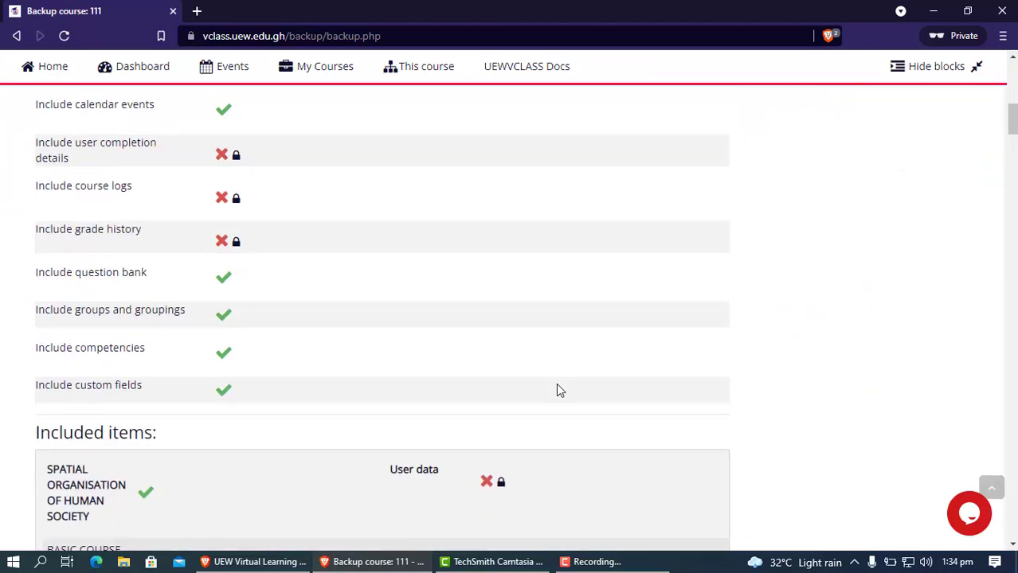
{"action": "scroll", "coordinate": [558, 390], "scroll_direction": "up", "scroll_amount": 6}
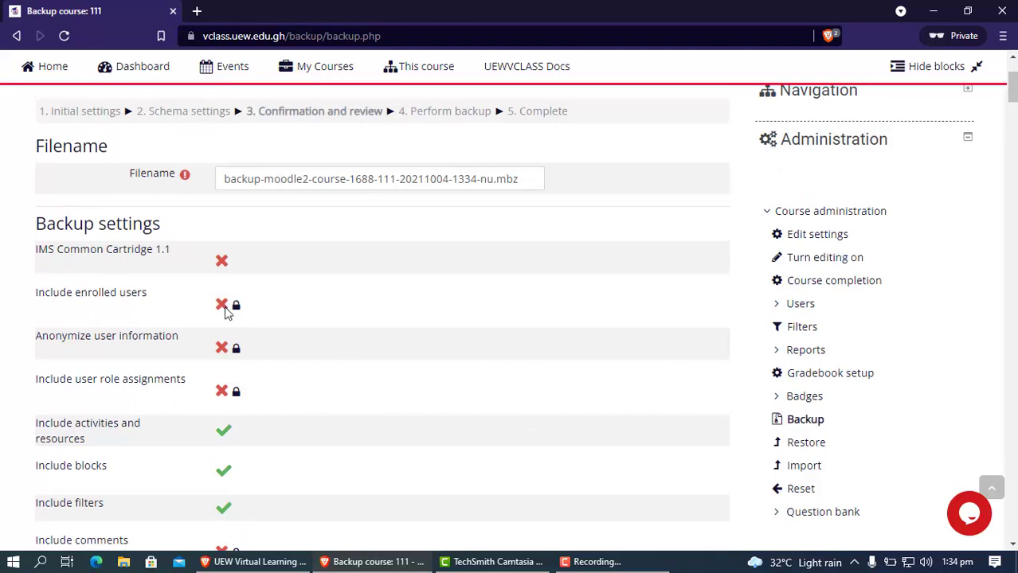
{"action": "scroll", "coordinate": [348, 328], "scroll_direction": "down", "scroll_amount": 2}
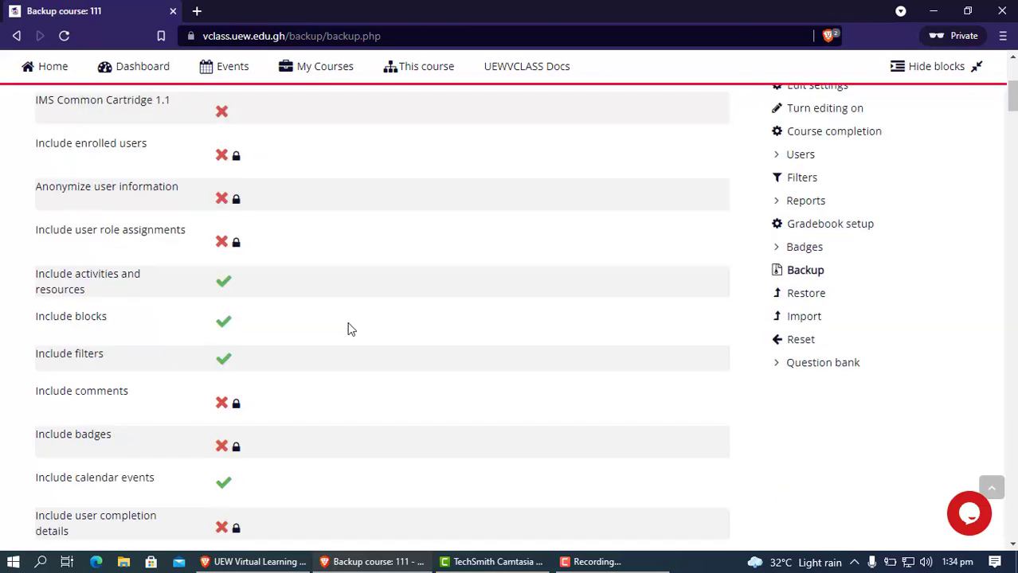
{"action": "scroll", "coordinate": [348, 329], "scroll_direction": "down", "scroll_amount": 4}
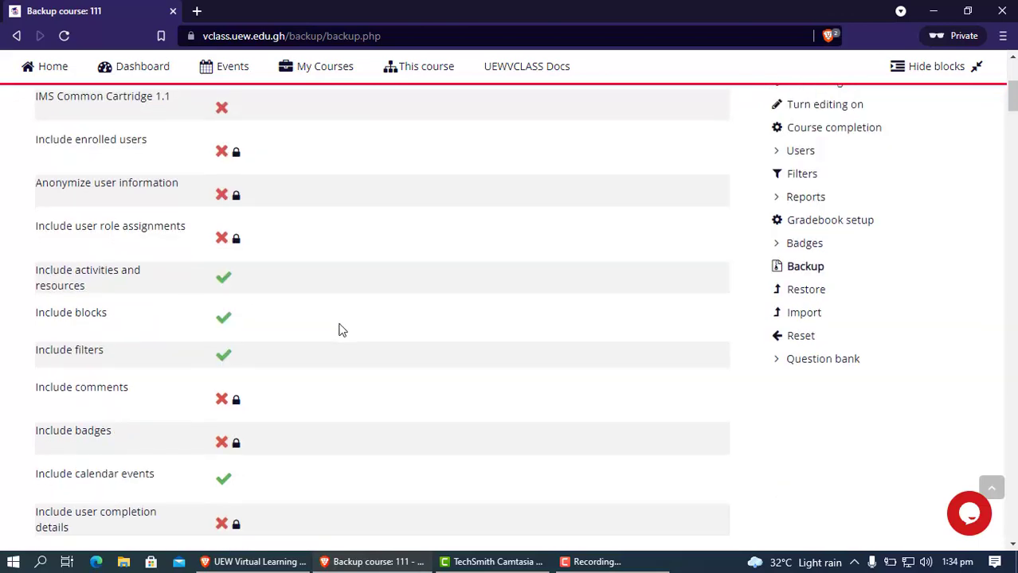
{"action": "scroll", "coordinate": [340, 329], "scroll_direction": "down", "scroll_amount": 15}
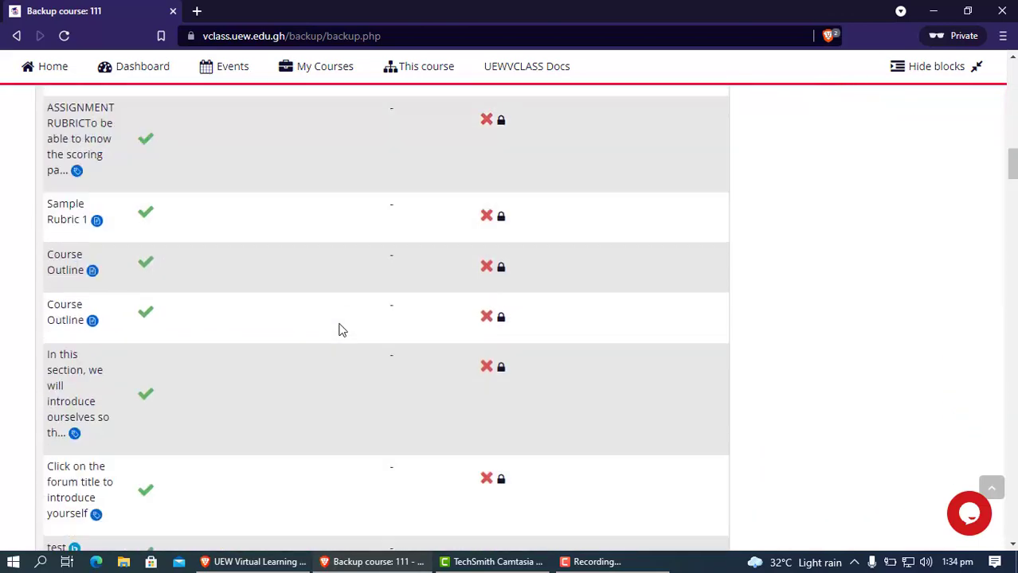
{"action": "scroll", "coordinate": [340, 329], "scroll_direction": "down", "scroll_amount": 16}
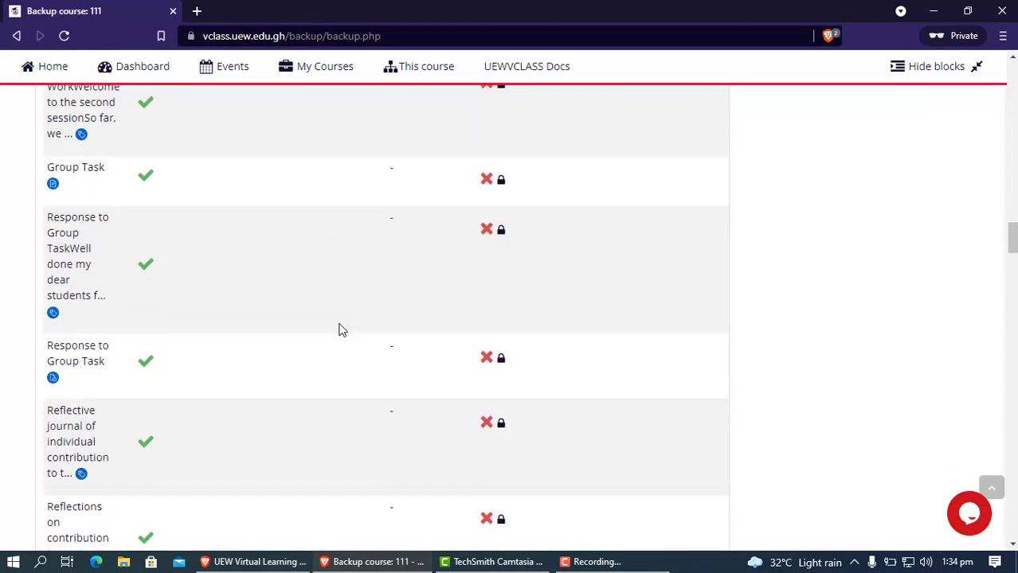
{"action": "scroll", "coordinate": [340, 329], "scroll_direction": "down", "scroll_amount": 16}
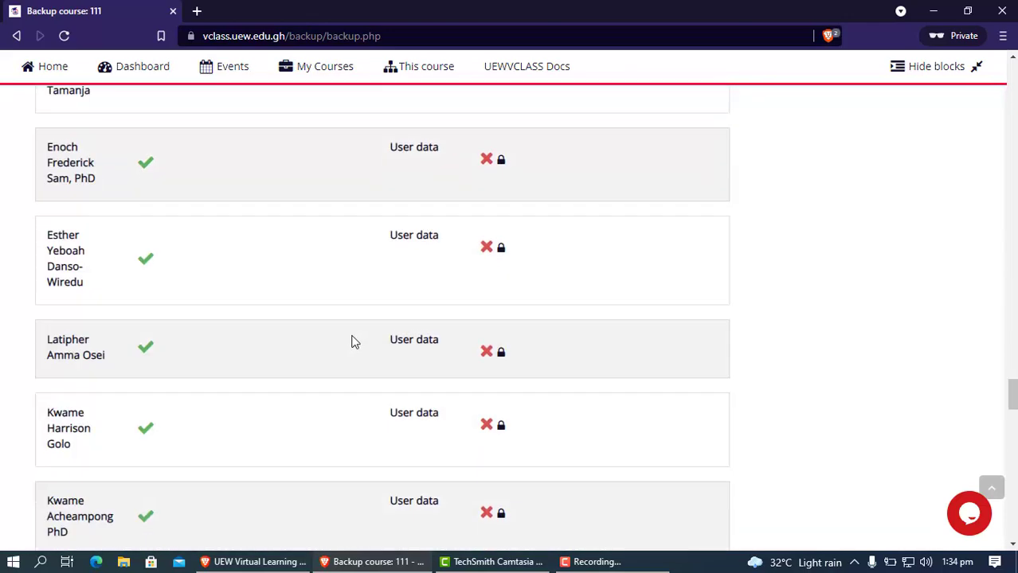
{"action": "scroll", "coordinate": [358, 352], "scroll_direction": "down", "scroll_amount": 18}
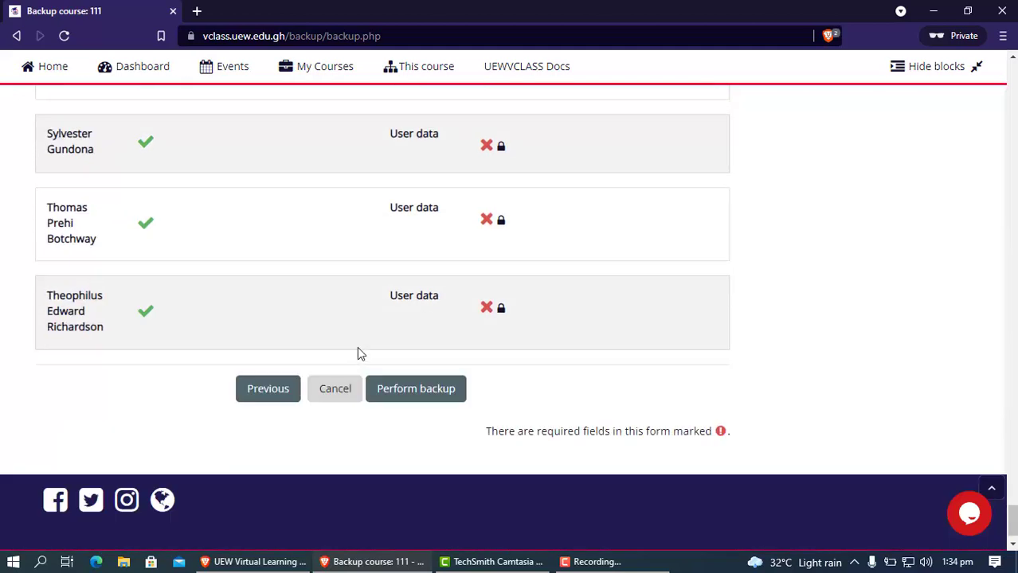
{"action": "left_click", "coordinate": [423, 395]}
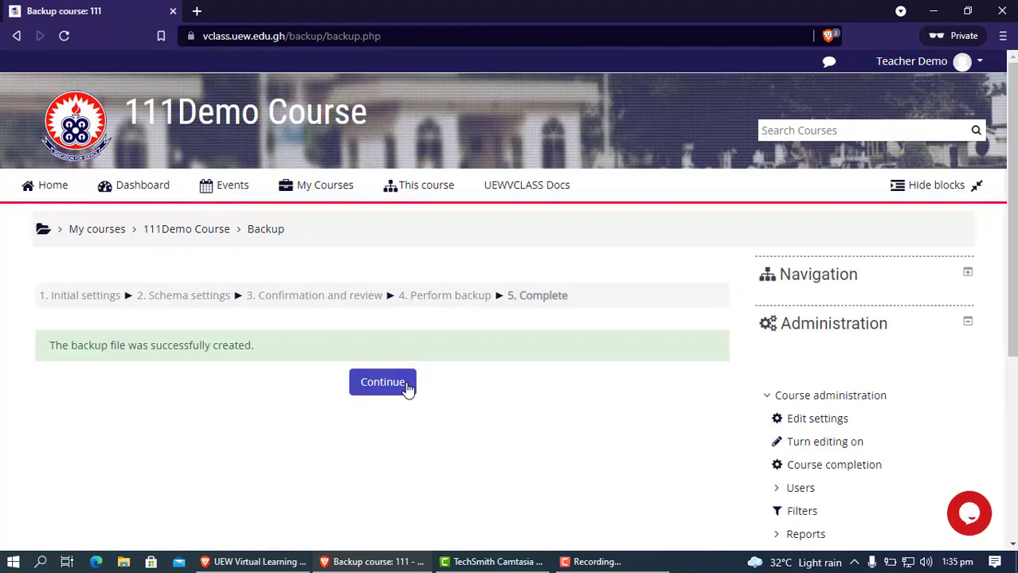
{"action": "left_click", "coordinate": [398, 388]}
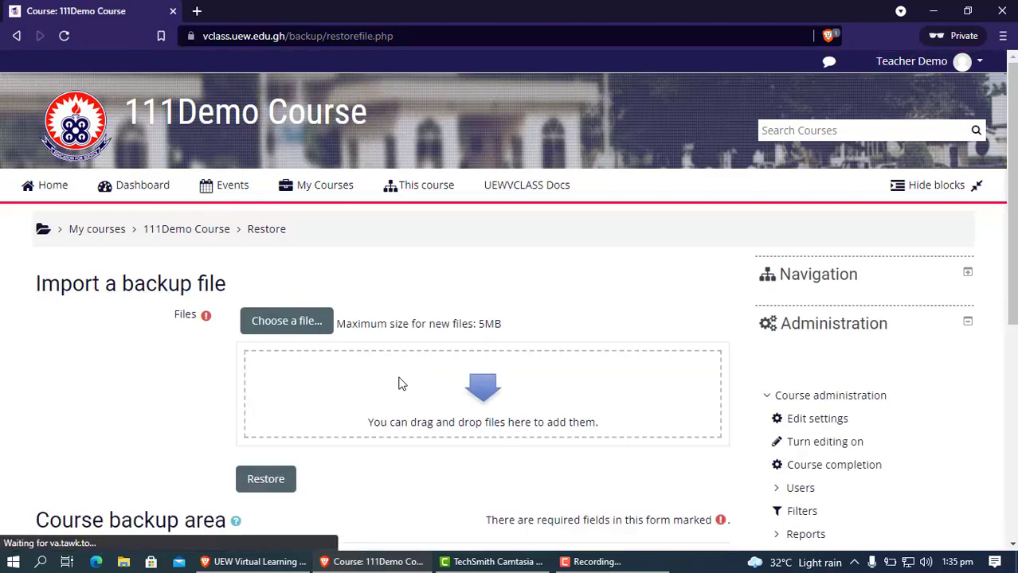
{"action": "scroll", "coordinate": [402, 382], "scroll_direction": "down", "scroll_amount": 3}
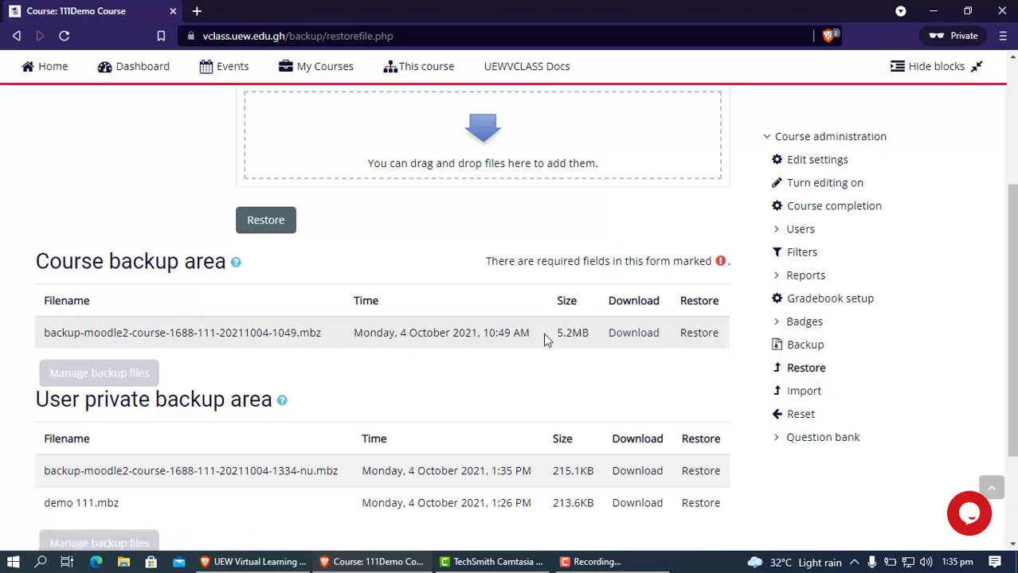
{"action": "left_click", "coordinate": [628, 339]}
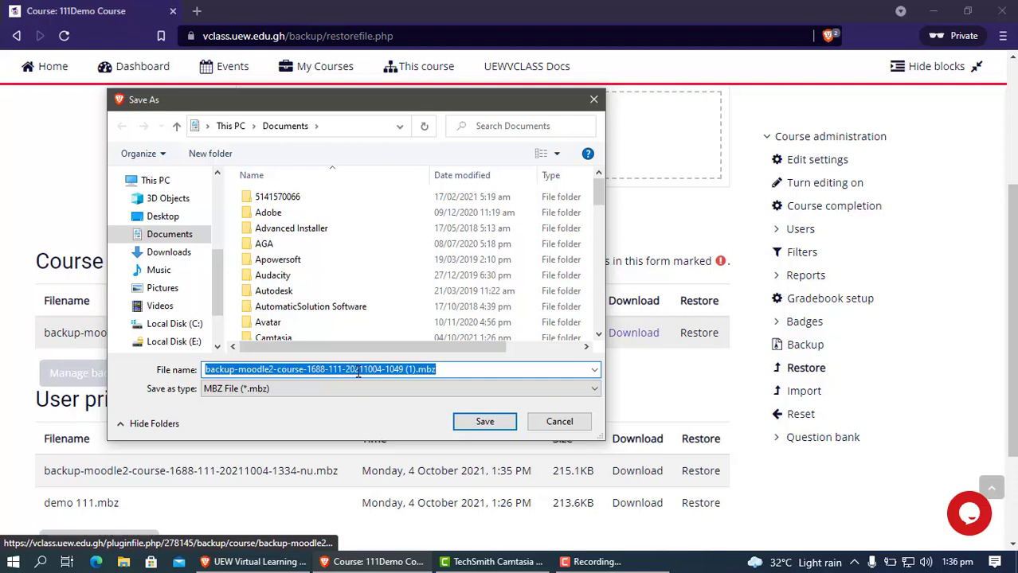
{"action": "type", "text": "De"}
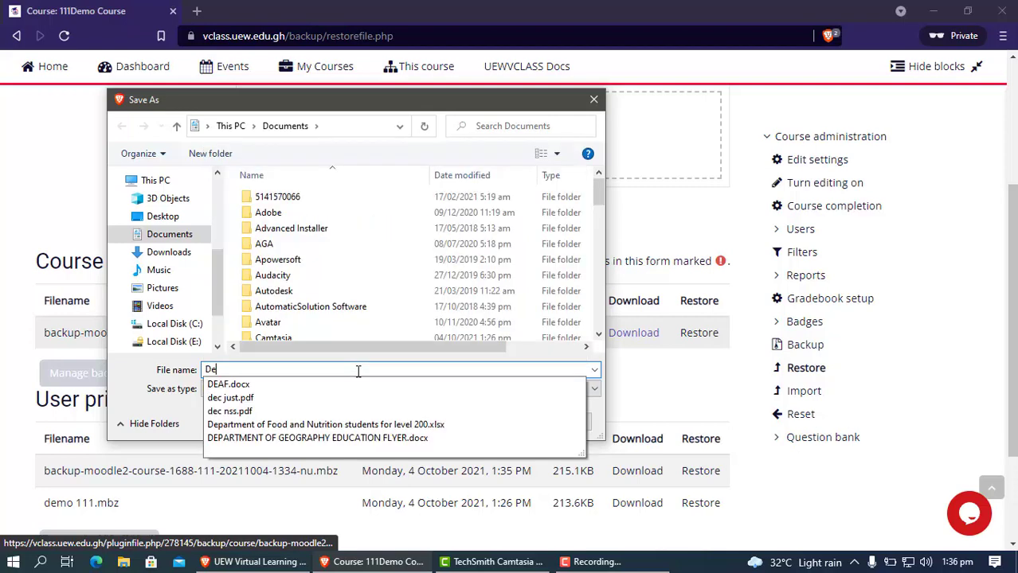
{"action": "type", "text": "mo 111"}
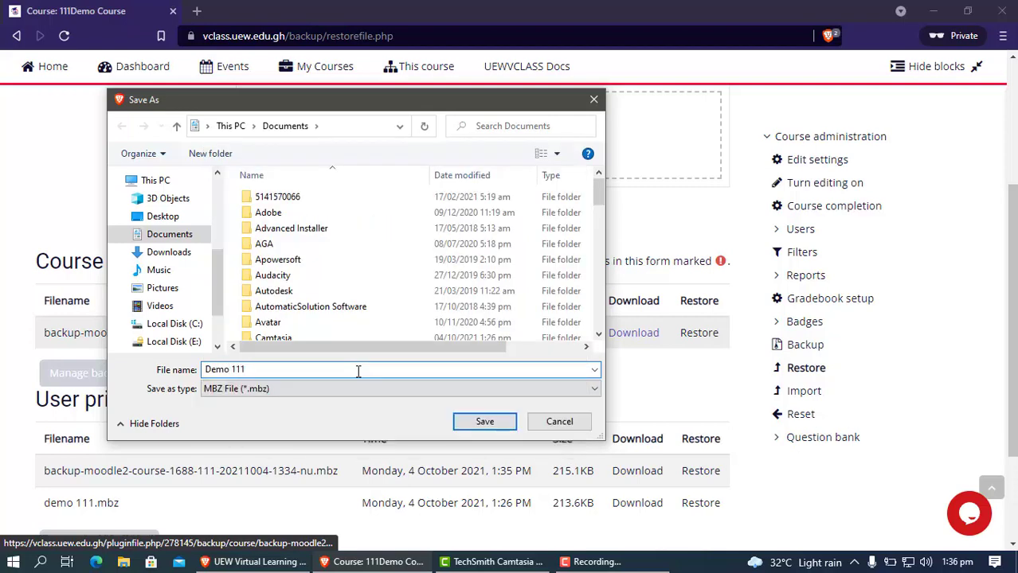
{"action": "left_click", "coordinate": [482, 422]}
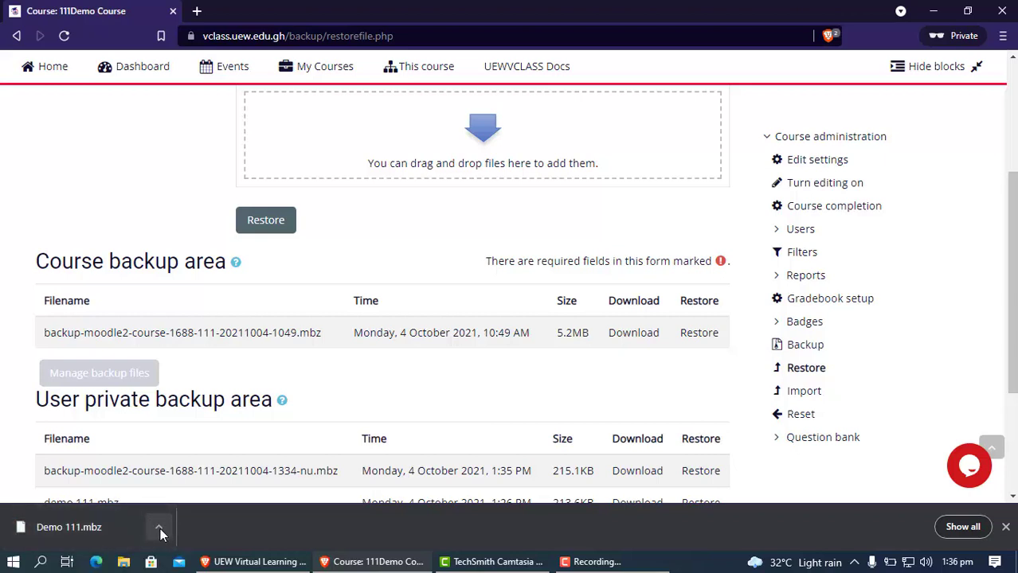
Show the downloaded Demo 111.mbz file in its Documents folder.
{"action": "left_click", "coordinate": [160, 528]}
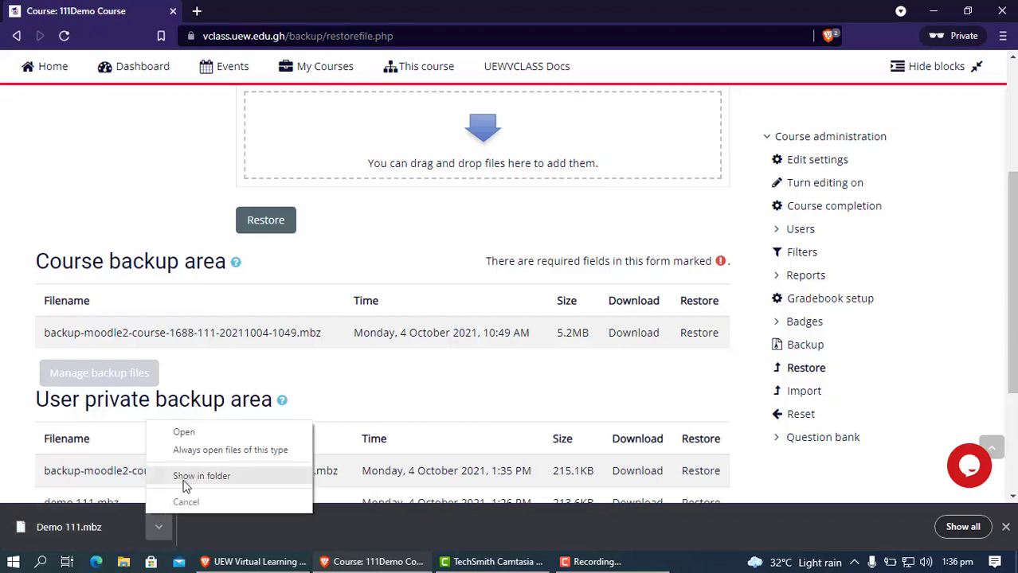
{"action": "left_click", "coordinate": [160, 528]}
{"action": "left_click", "coordinate": [161, 527]}
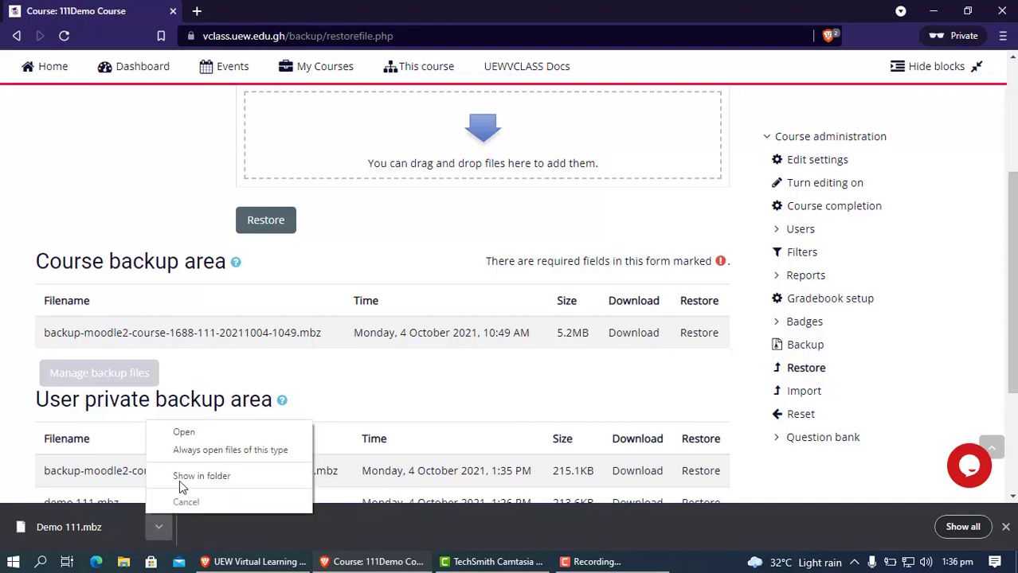
{"action": "left_click", "coordinate": [184, 481]}
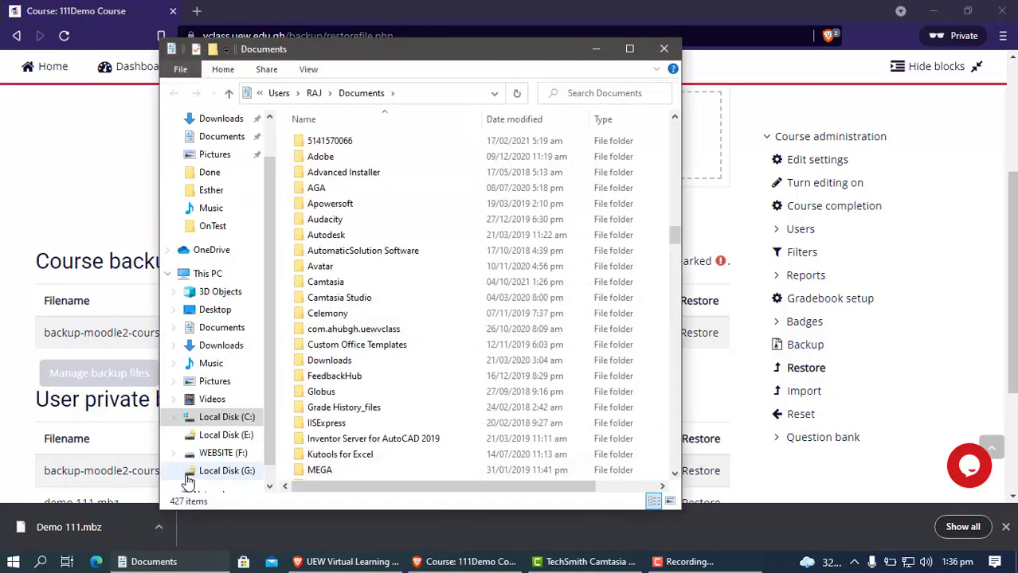
{"action": "scroll", "coordinate": [381, 454], "scroll_direction": "down", "scroll_amount": 4}
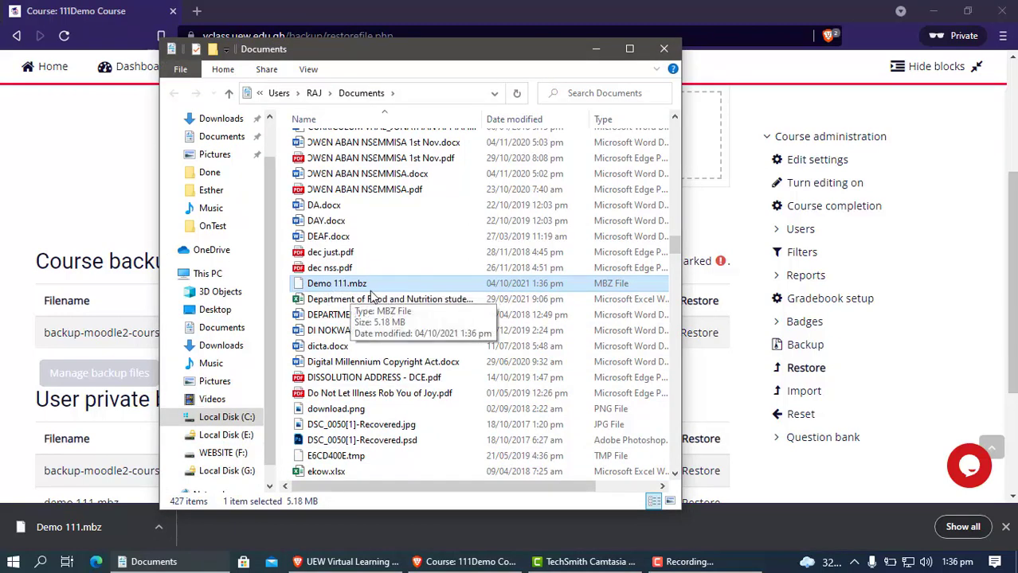
Return from the Documents folder to the course page and open the grade export options through the gradebook setup.
{"action": "left_click", "coordinate": [36, 142]}
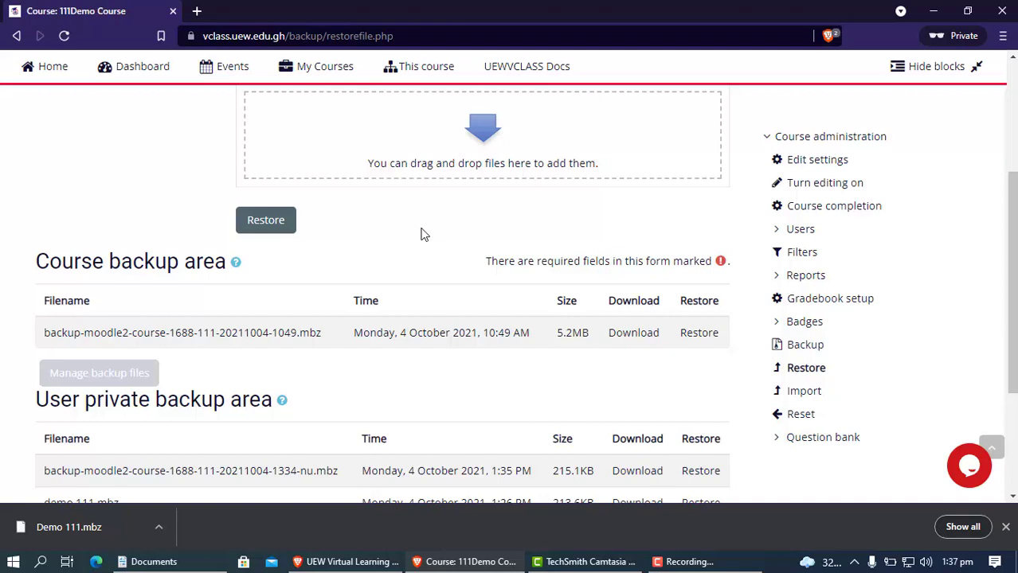
{"action": "scroll", "coordinate": [720, 177], "scroll_direction": "up", "scroll_amount": 1}
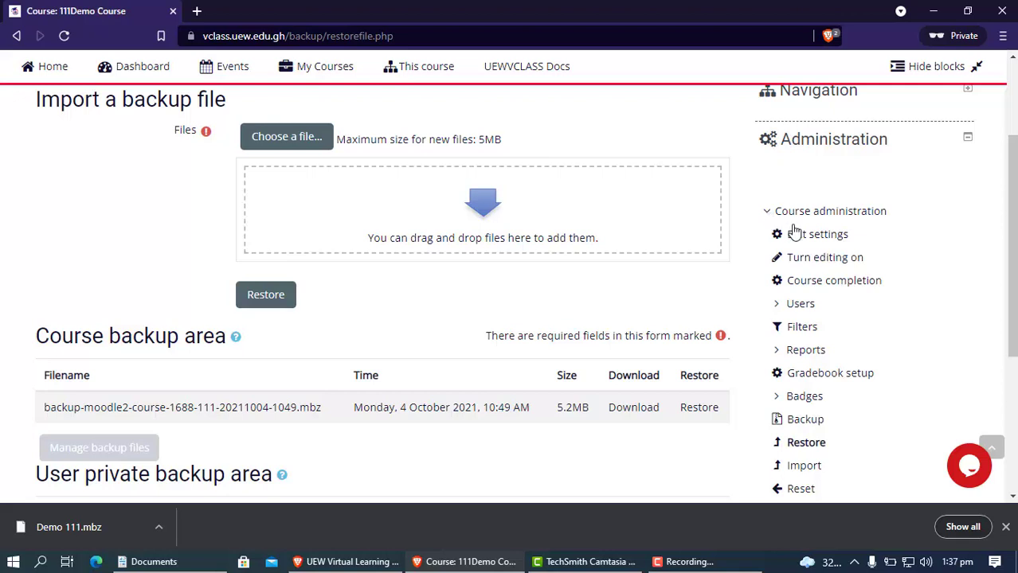
{"action": "left_click", "coordinate": [817, 374]}
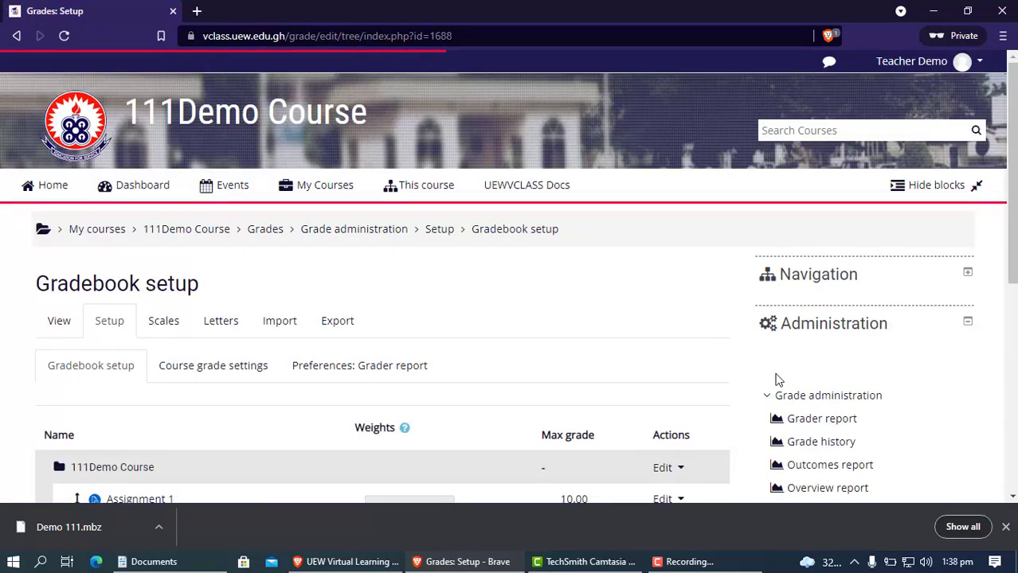
{"action": "scroll", "coordinate": [486, 320], "scroll_direction": "down", "scroll_amount": 3}
{"action": "scroll", "coordinate": [486, 315], "scroll_direction": "up", "scroll_amount": 3}
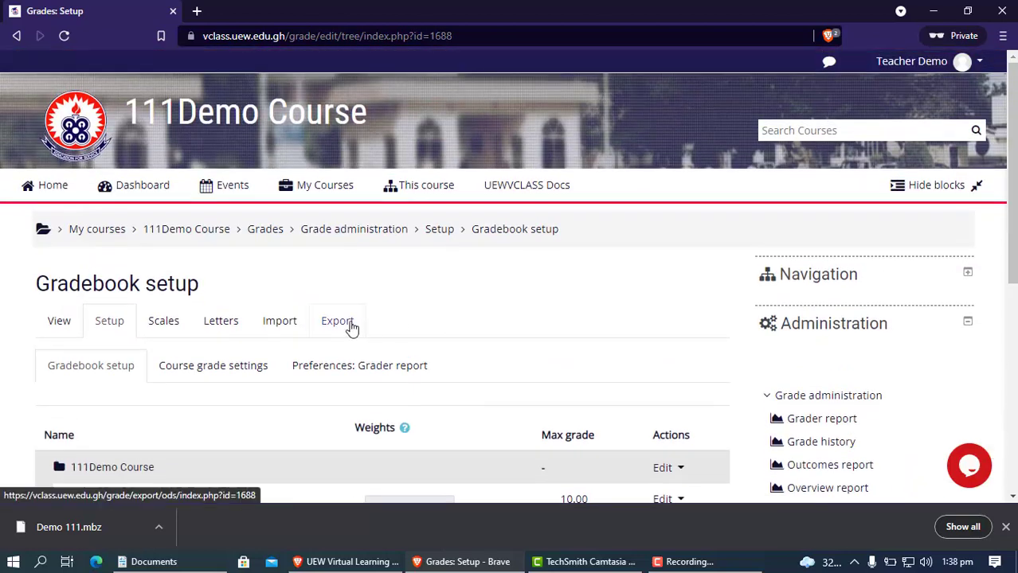
{"action": "left_click", "coordinate": [346, 324]}
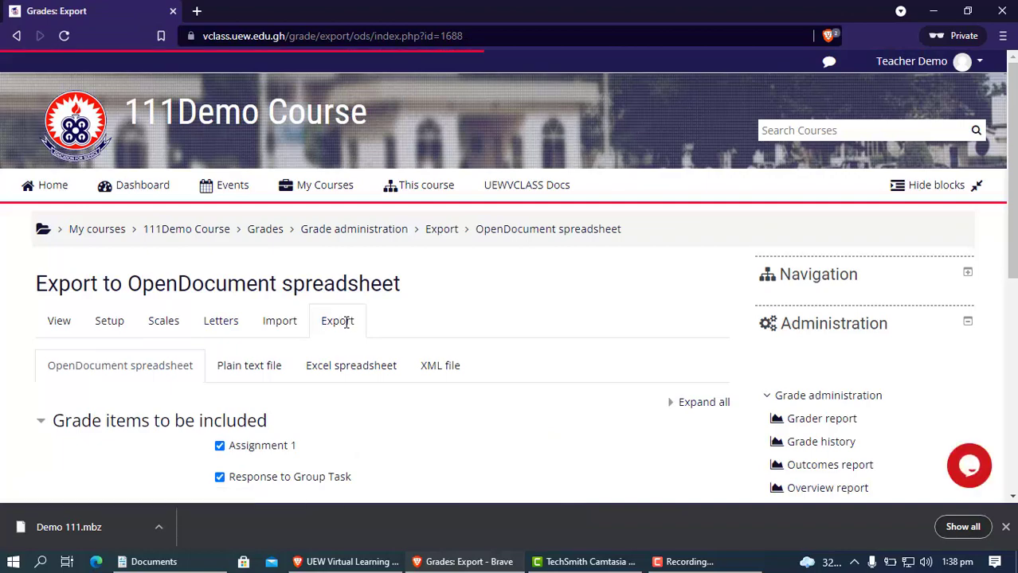
{"action": "scroll", "coordinate": [418, 312], "scroll_direction": "down", "scroll_amount": 1}
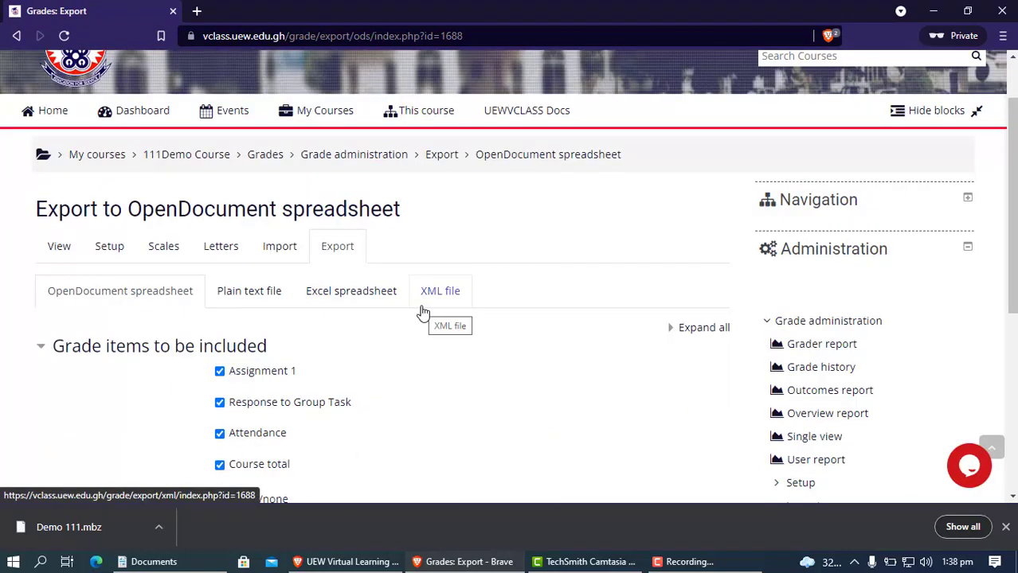
{"action": "scroll", "coordinate": [411, 320], "scroll_direction": "down", "scroll_amount": 2}
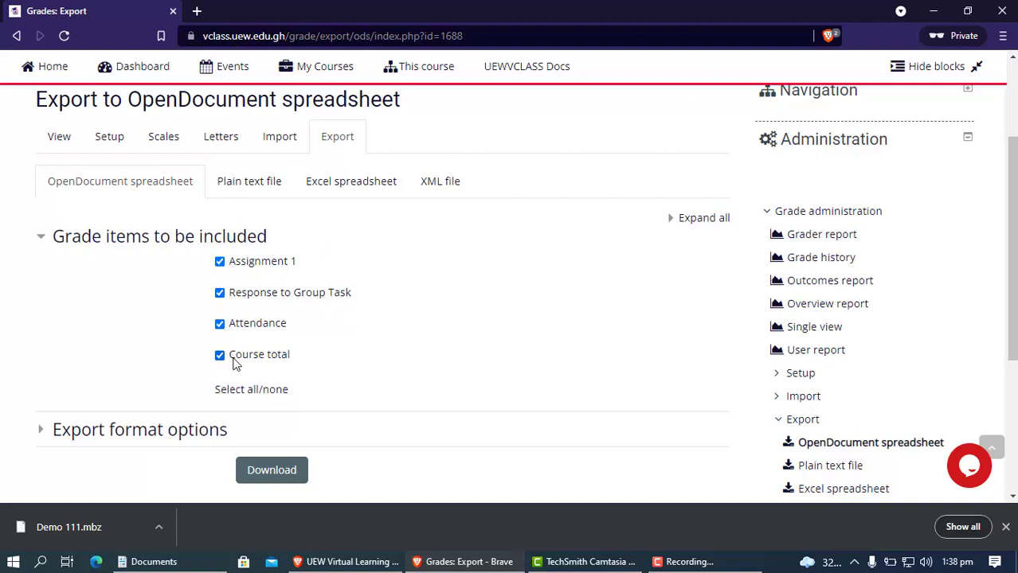
Export all listed grade items as an Excel spreadsheet and save it in Documents as 111 Grades.xlsx.
{"action": "left_click", "coordinate": [363, 185]}
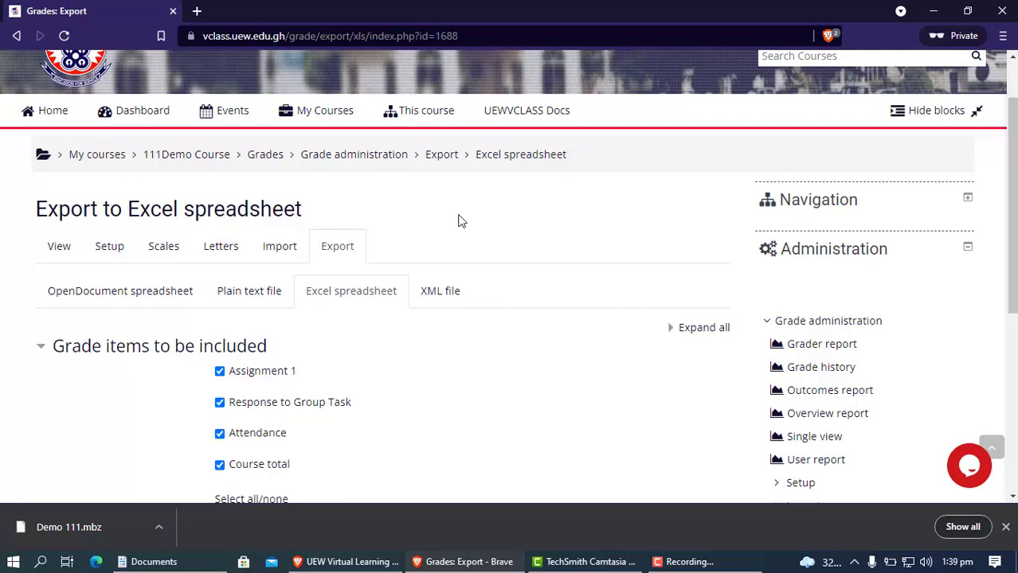
{"action": "scroll", "coordinate": [458, 222], "scroll_direction": "down", "scroll_amount": 2}
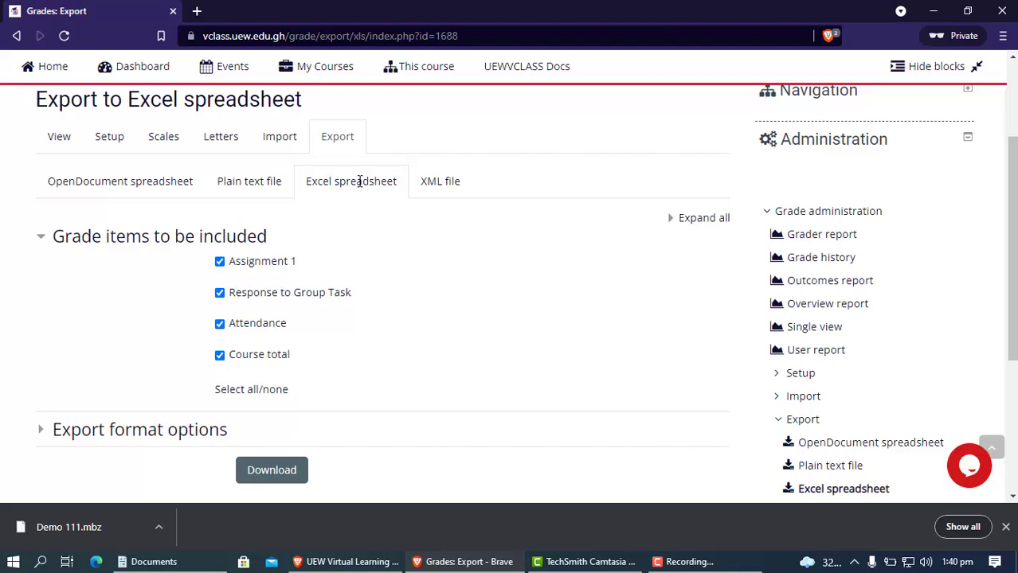
{"action": "scroll", "coordinate": [381, 254], "scroll_direction": "down", "scroll_amount": 3}
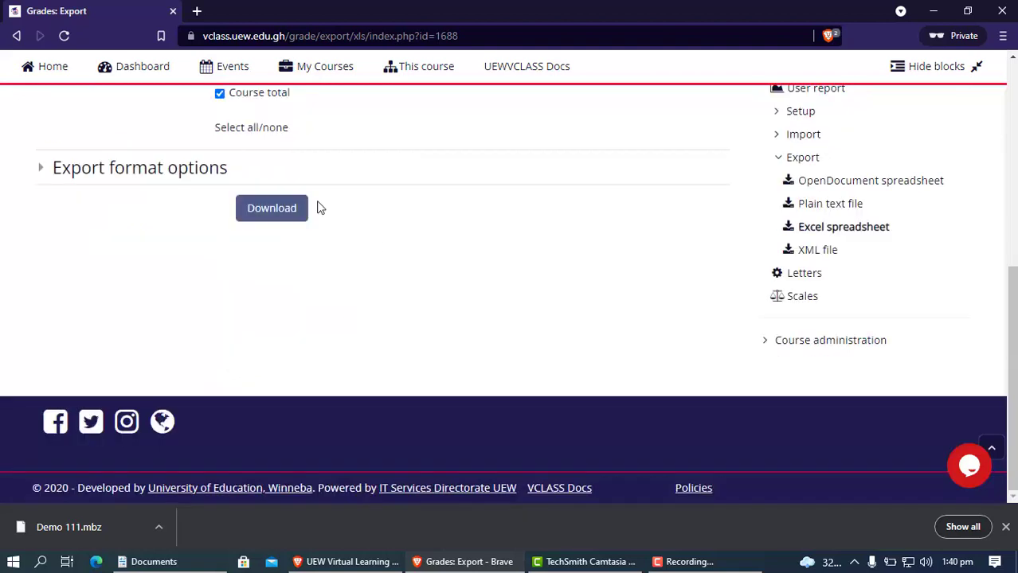
{"action": "left_click", "coordinate": [272, 209]}
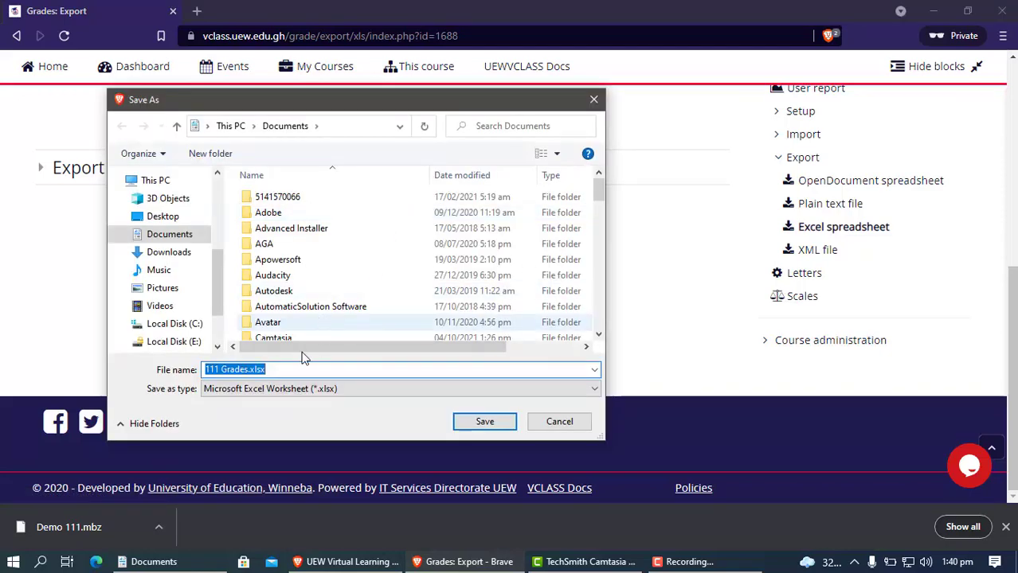
{"action": "left_click", "coordinate": [217, 370]}
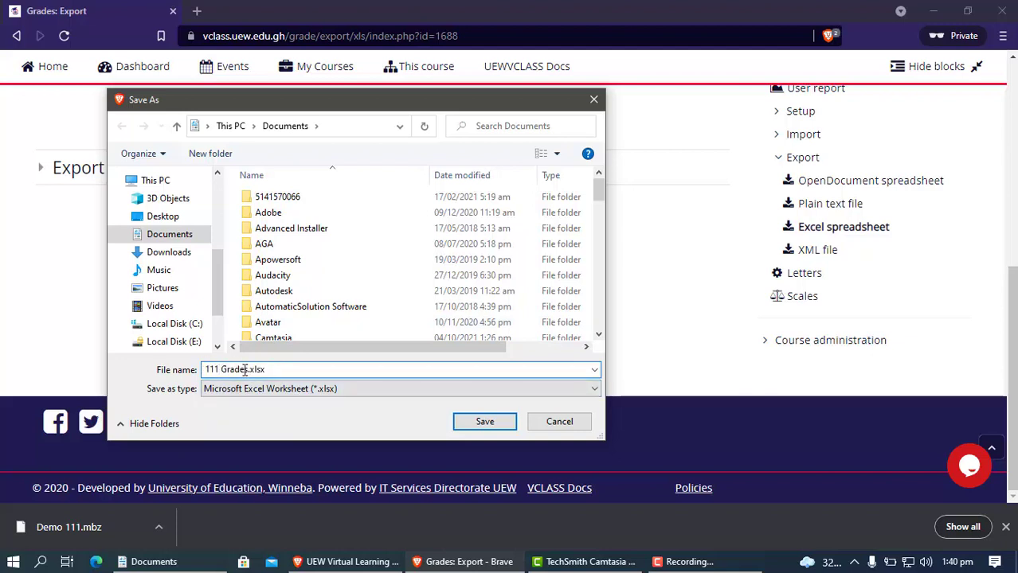
{"action": "left_click", "coordinate": [484, 422]}
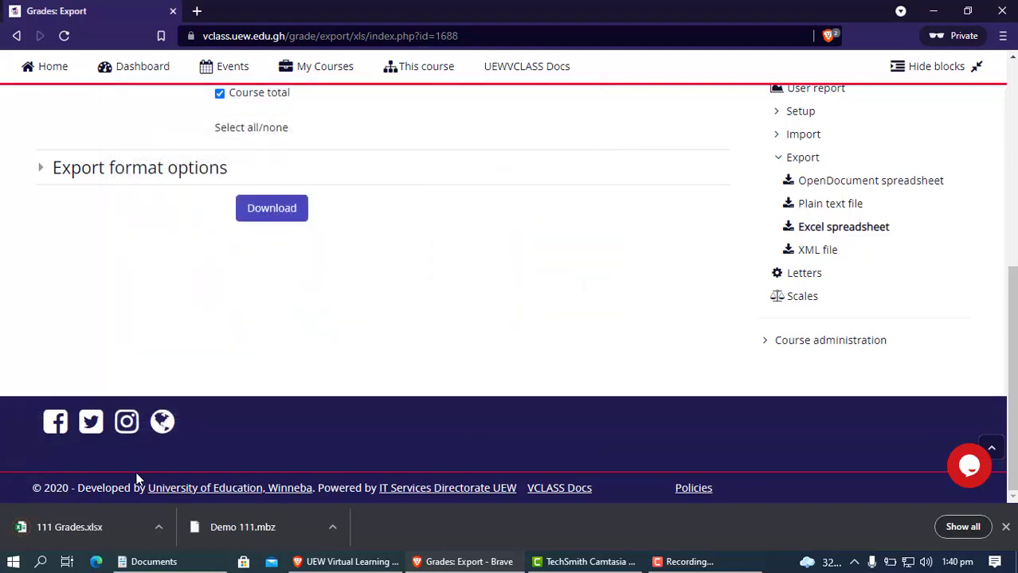
{"action": "left_click", "coordinate": [160, 526]}
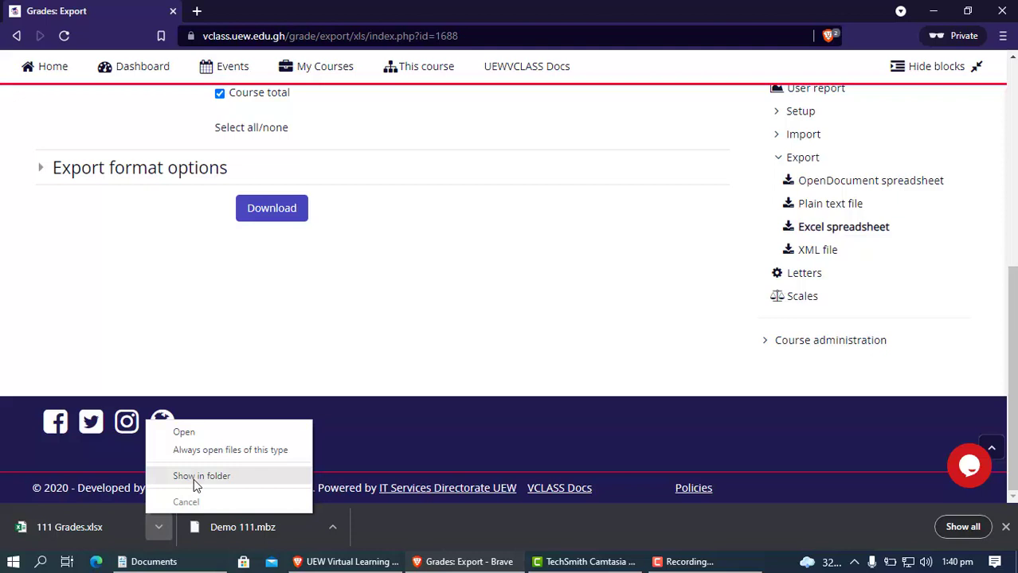
{"action": "left_click", "coordinate": [365, 332]}
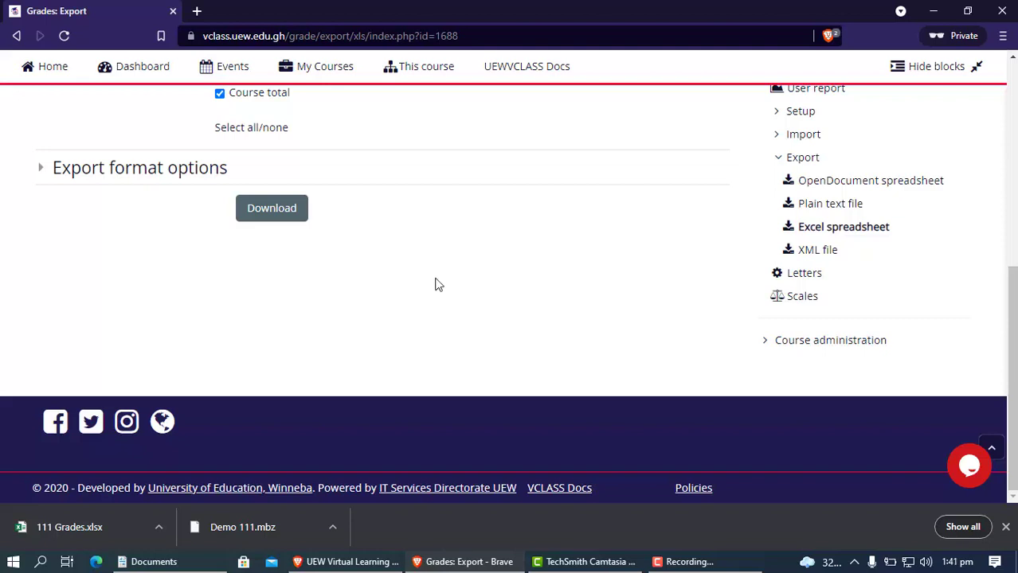
{"action": "scroll", "coordinate": [620, 358], "scroll_direction": "up", "scroll_amount": 4}
{"action": "scroll", "coordinate": [620, 357], "scroll_direction": "up", "scroll_amount": 1}
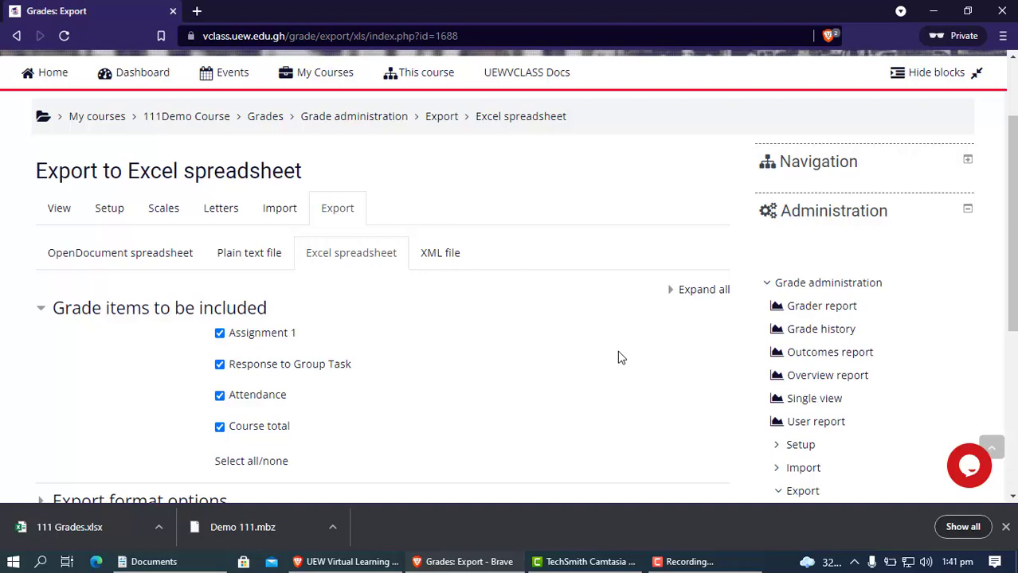
Expand the course administration options and open the Reset course page for 111Demo Course.
{"action": "scroll", "coordinate": [621, 357], "scroll_direction": "down", "scroll_amount": 4}
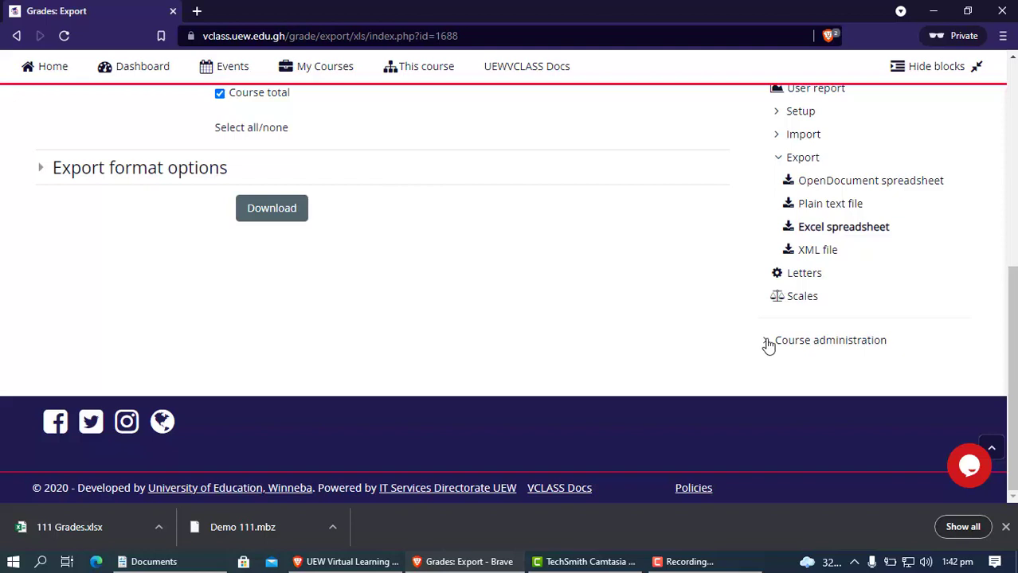
{"action": "left_click", "coordinate": [767, 345]}
{"action": "scroll", "coordinate": [766, 372], "scroll_direction": "down", "scroll_amount": 3}
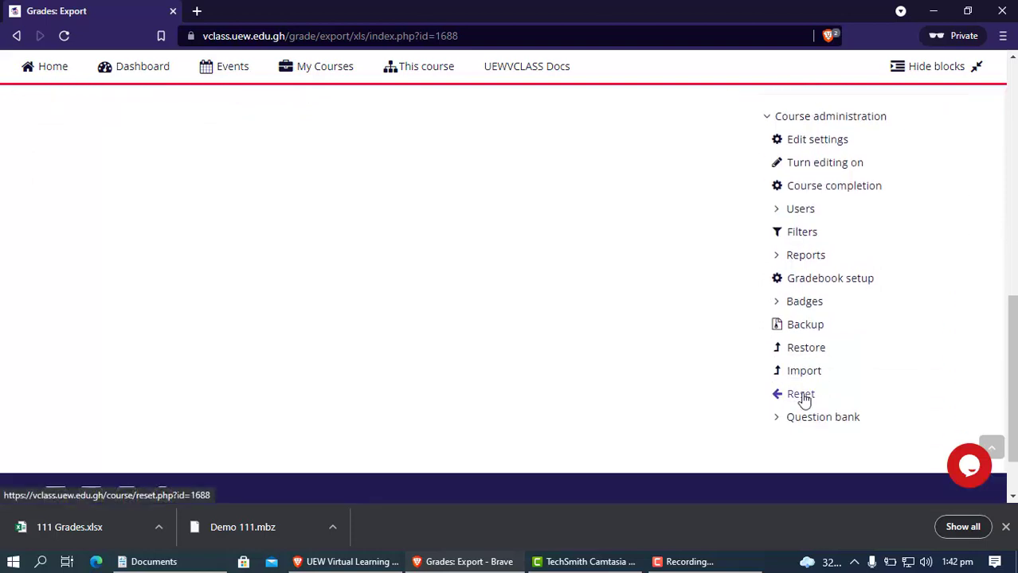
{"action": "left_click", "coordinate": [800, 396]}
{"action": "scroll", "coordinate": [453, 327], "scroll_direction": "down", "scroll_amount": 3}
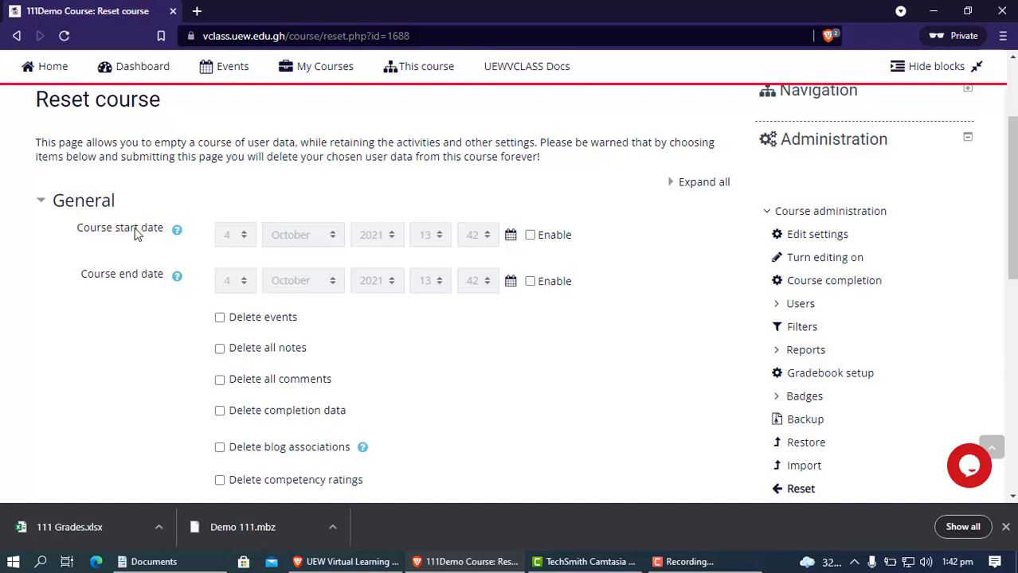
Enable the course start date for the reset and set its day to 30, keeping October 2021.
{"action": "left_click", "coordinate": [532, 236]}
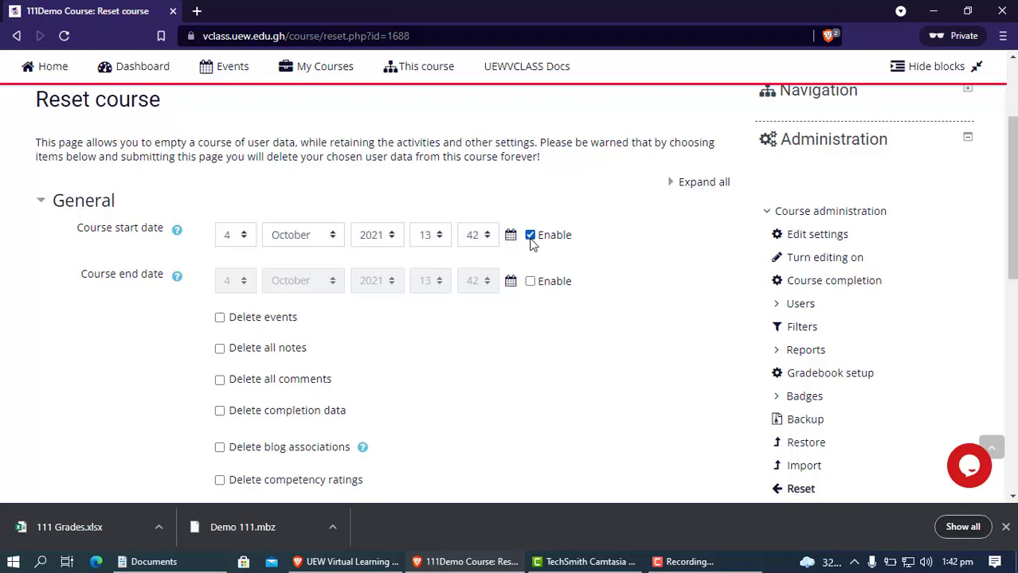
{"action": "left_click", "coordinate": [243, 239]}
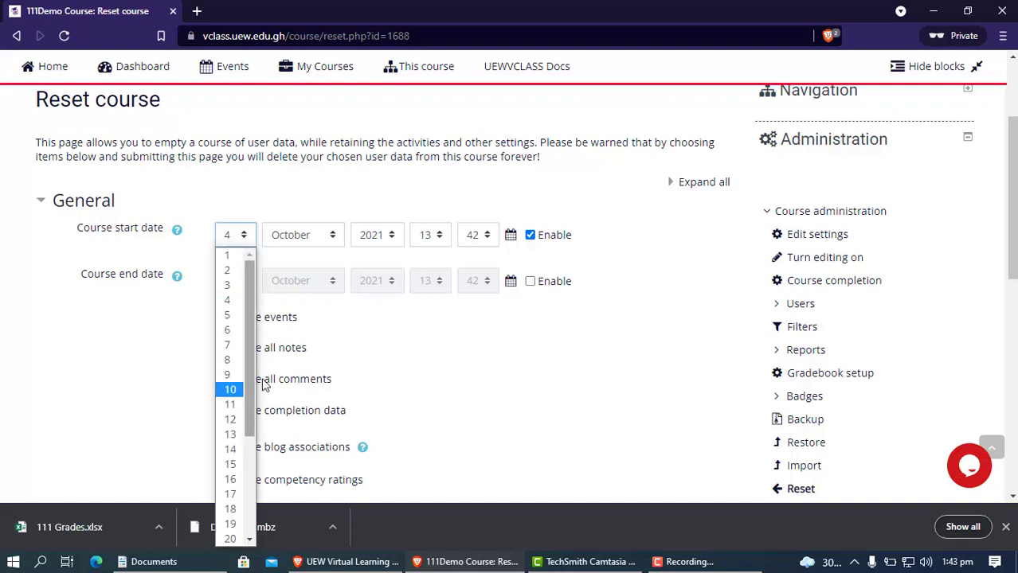
{"action": "left_click_drag", "start_coordinate": [251, 371], "coordinate": [254, 447]}
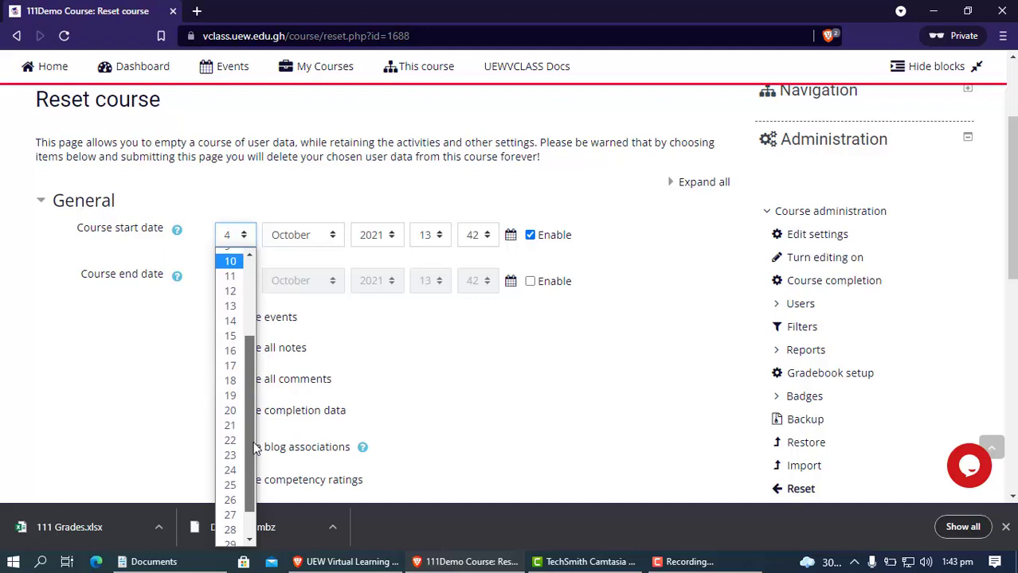
{"action": "scroll", "coordinate": [236, 519], "scroll_direction": "down", "scroll_amount": 1}
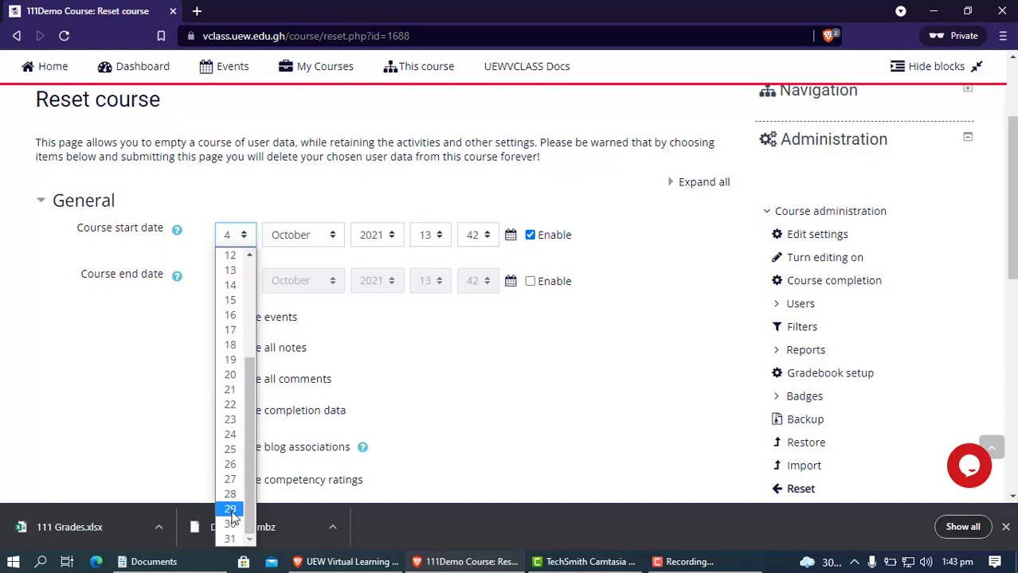
{"action": "left_click", "coordinate": [231, 519]}
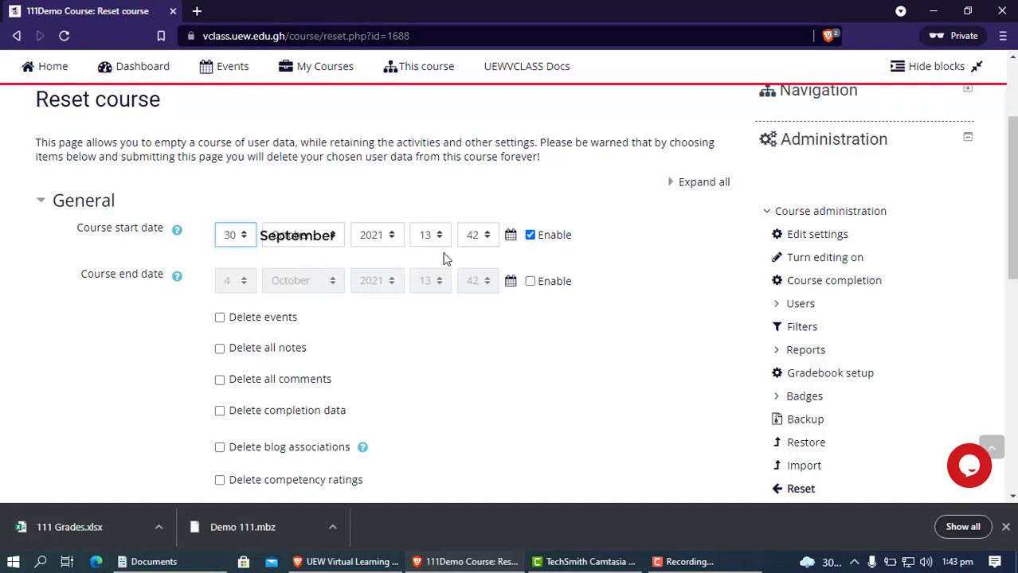
{"action": "left_click", "coordinate": [266, 212]}
Include events, all notes, all comments, completion data, blog associations and competency ratings in the General data to delete.
{"action": "scroll", "coordinate": [590, 318], "scroll_direction": "down", "scroll_amount": 2}
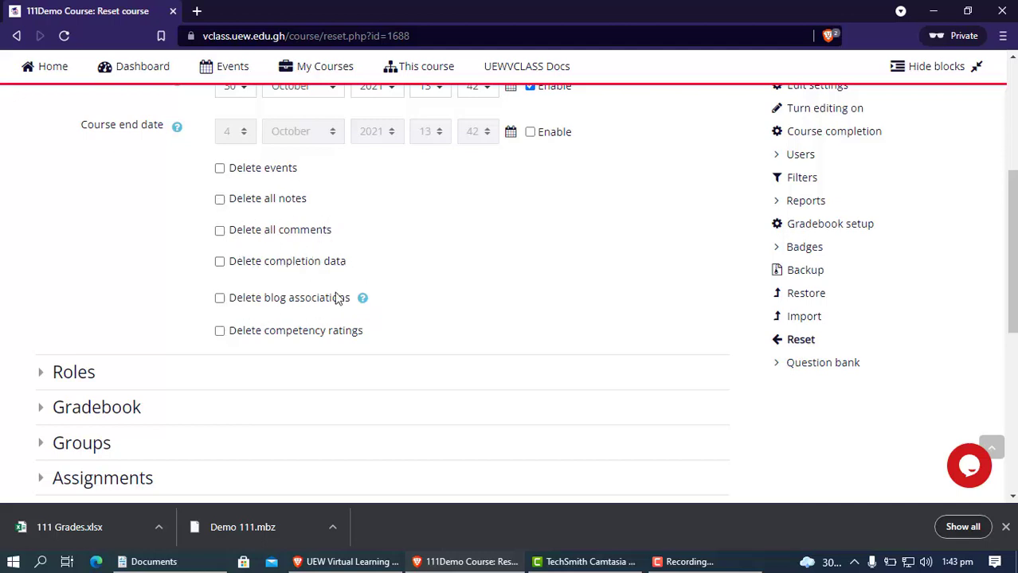
{"action": "left_click", "coordinate": [219, 168]}
{"action": "left_click", "coordinate": [220, 199]}
{"action": "left_click", "coordinate": [220, 230]}
{"action": "left_click", "coordinate": [220, 263]}
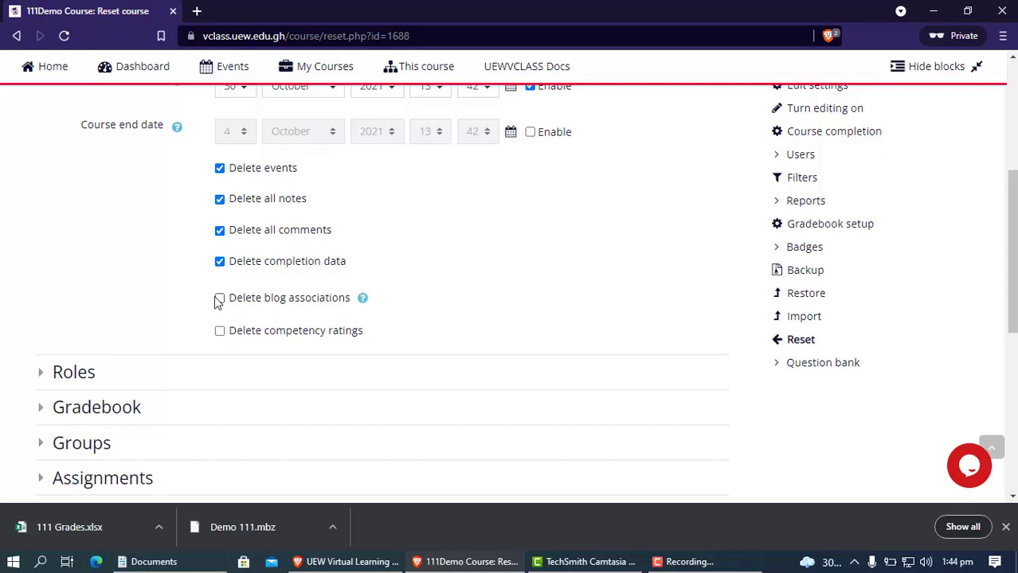
{"action": "left_click", "coordinate": [220, 298]}
{"action": "left_click", "coordinate": [220, 330]}
Under Roles, choose Student as the role to unenrol and enable deletion of all local role assignments.
{"action": "scroll", "coordinate": [283, 176], "scroll_direction": "down", "scroll_amount": 3}
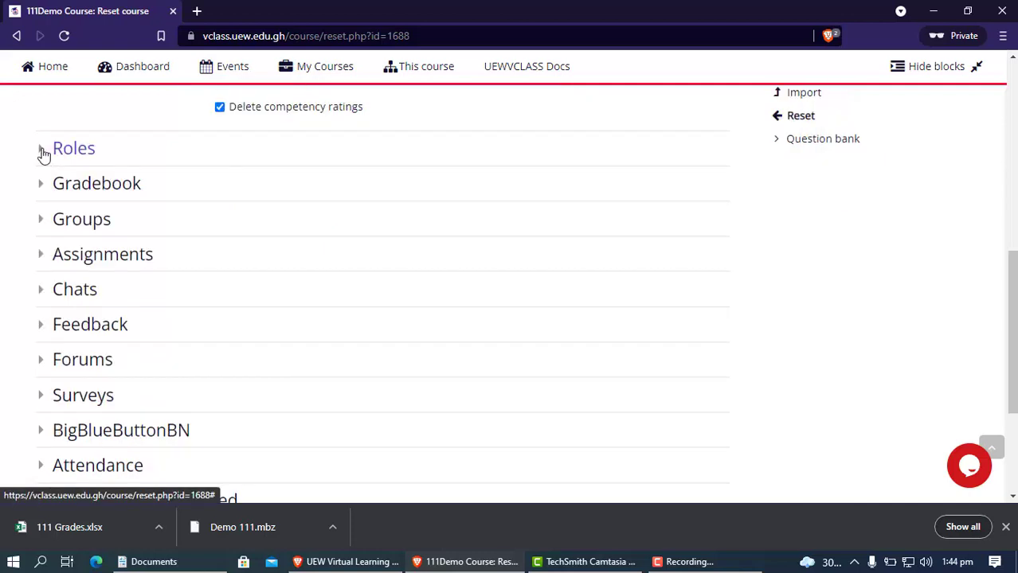
{"action": "left_click", "coordinate": [44, 155]}
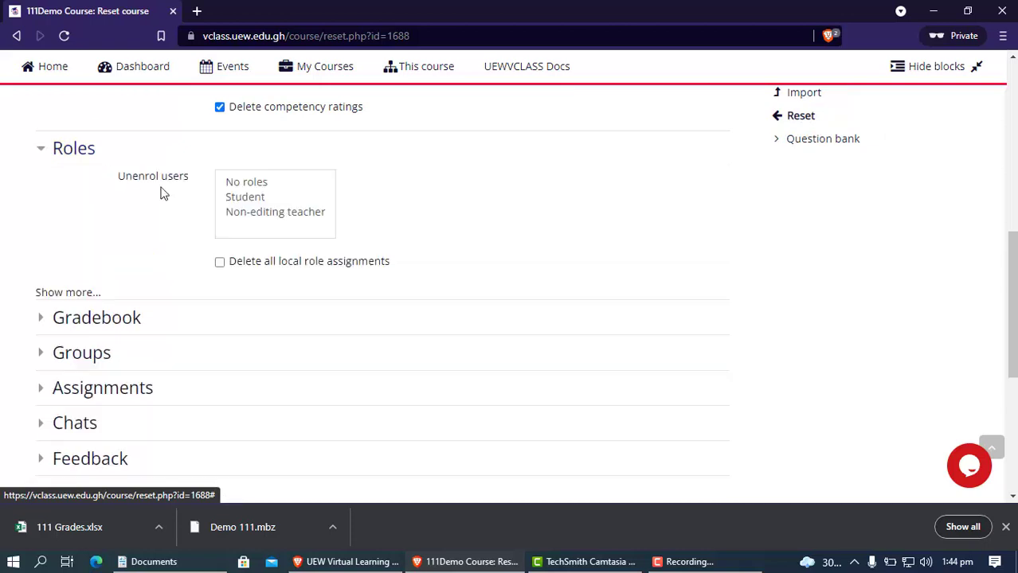
{"action": "left_click", "coordinate": [246, 198]}
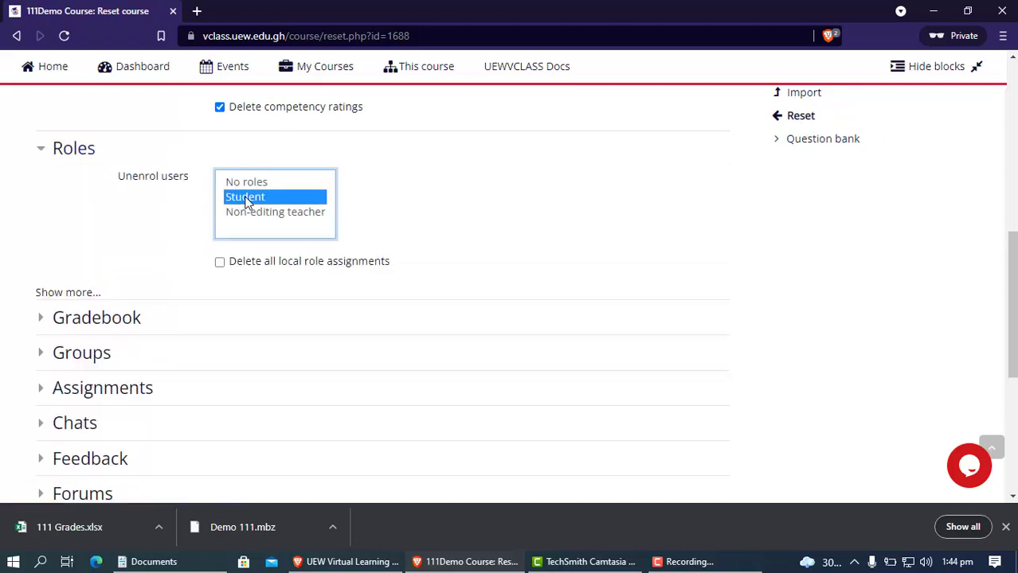
{"action": "left_click", "coordinate": [70, 295]}
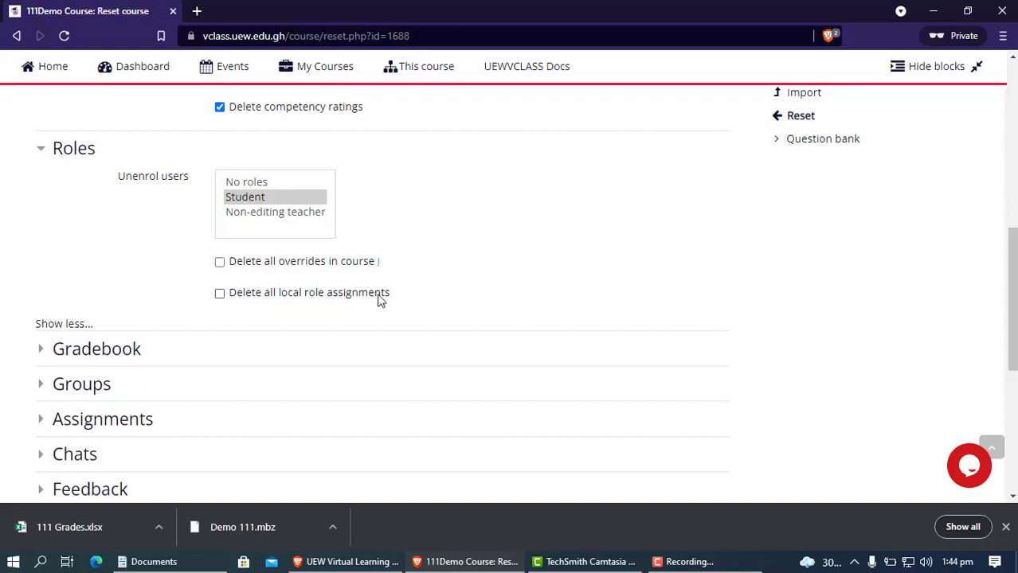
{"action": "left_click", "coordinate": [220, 294]}
{"action": "scroll", "coordinate": [144, 300], "scroll_direction": "down", "scroll_amount": 2}
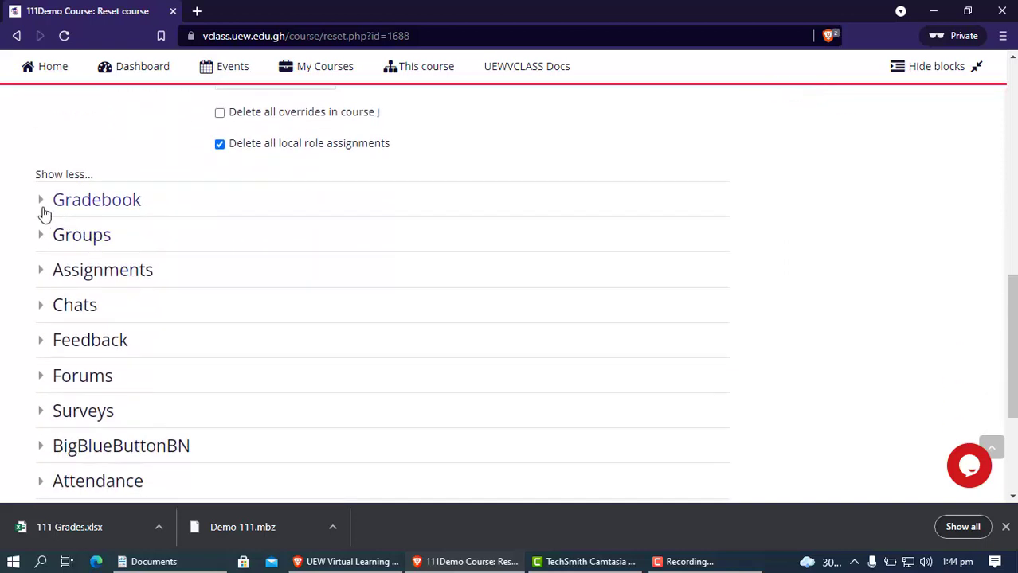
Set the reset to delete all grades under Gradebook and to remove all group members under Groups.
{"action": "left_click", "coordinate": [41, 201]}
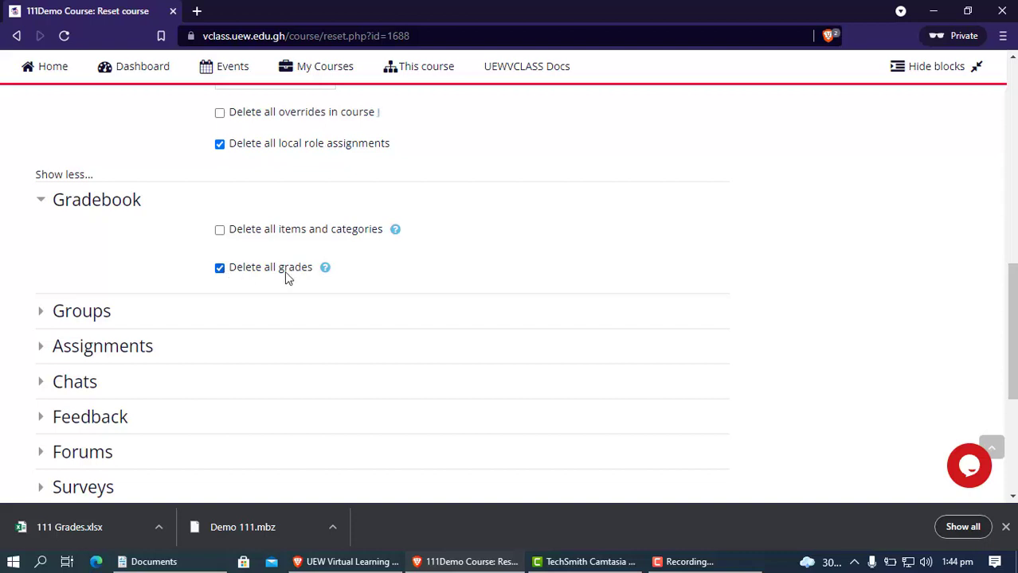
{"action": "scroll", "coordinate": [12, 265], "scroll_direction": "down", "scroll_amount": 1}
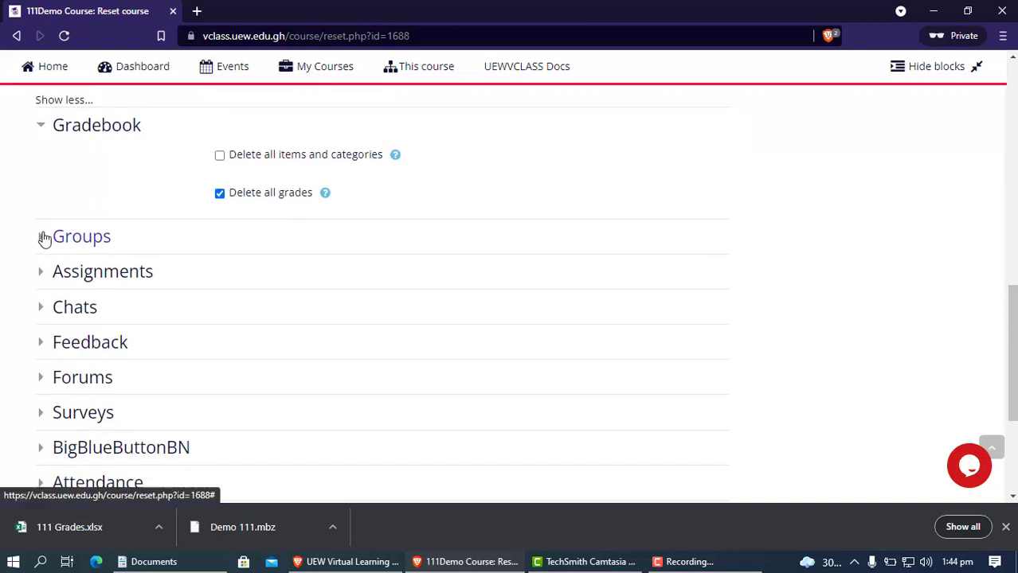
{"action": "left_click", "coordinate": [41, 237]}
{"action": "scroll", "coordinate": [141, 285], "scroll_direction": "down", "scroll_amount": 1}
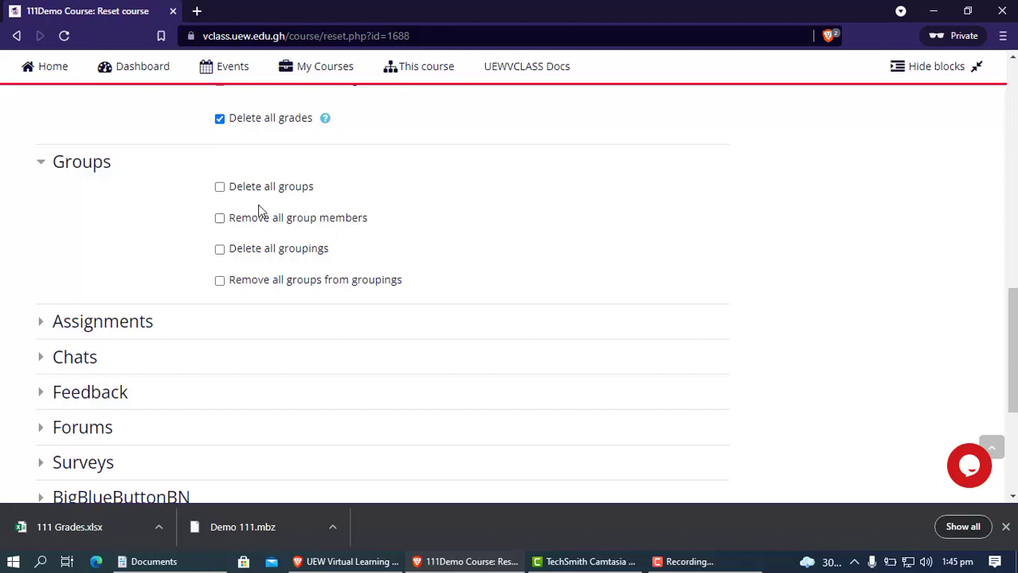
{"action": "left_click", "coordinate": [220, 220]}
{"action": "scroll", "coordinate": [91, 281], "scroll_direction": "down", "scroll_amount": 2}
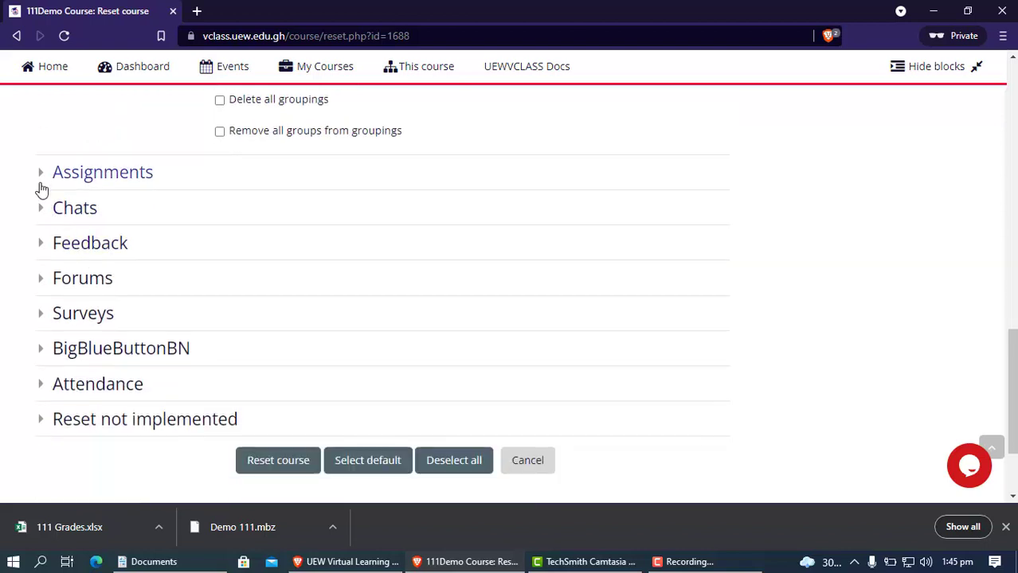
Set the reset to delete all submissions under Assignments and remove all messages under Chats.
{"action": "left_click", "coordinate": [40, 175]}
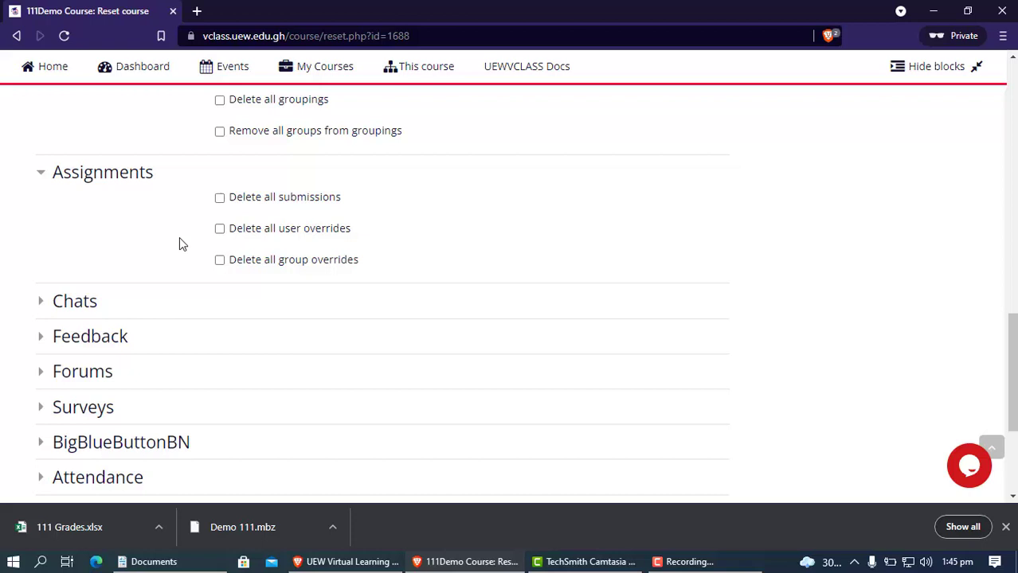
{"action": "left_click", "coordinate": [221, 199]}
{"action": "scroll", "coordinate": [89, 277], "scroll_direction": "down", "scroll_amount": 2}
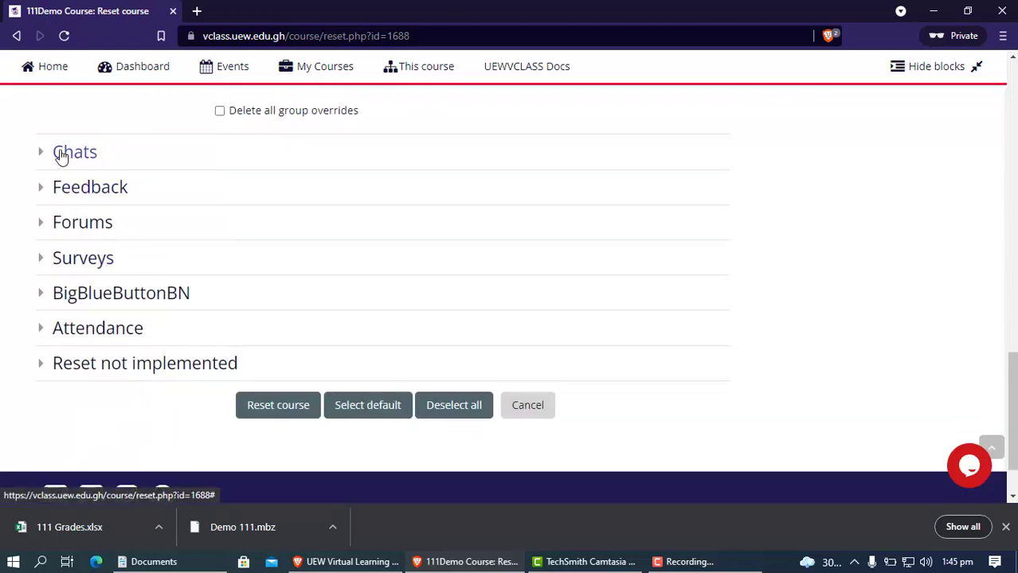
{"action": "scroll", "coordinate": [165, 176], "scroll_direction": "up", "scroll_amount": 1}
{"action": "scroll", "coordinate": [50, 232], "scroll_direction": "down", "scroll_amount": 2}
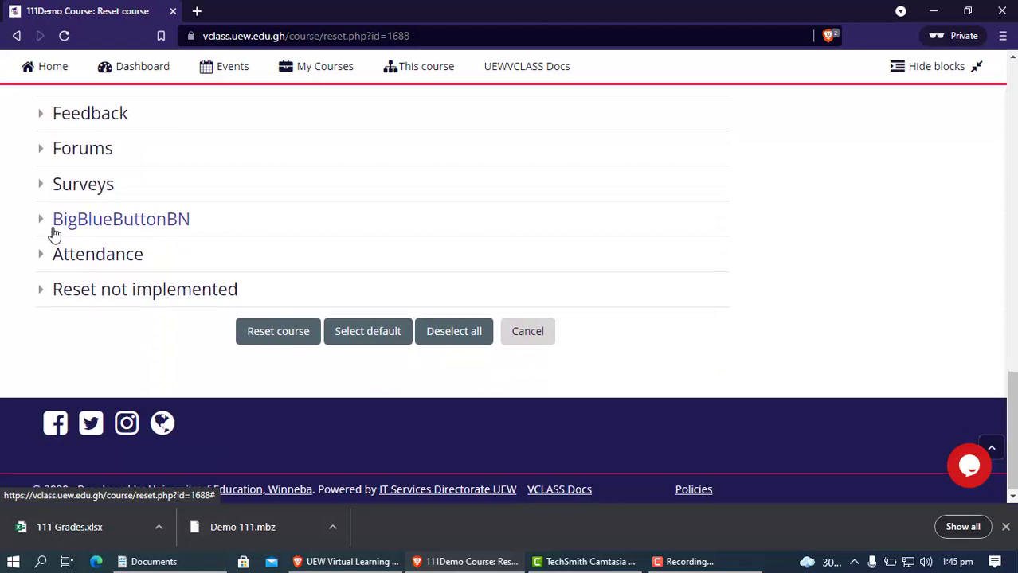
{"action": "scroll", "coordinate": [54, 234], "scroll_direction": "up", "scroll_amount": 2}
{"action": "left_click", "coordinate": [45, 228]}
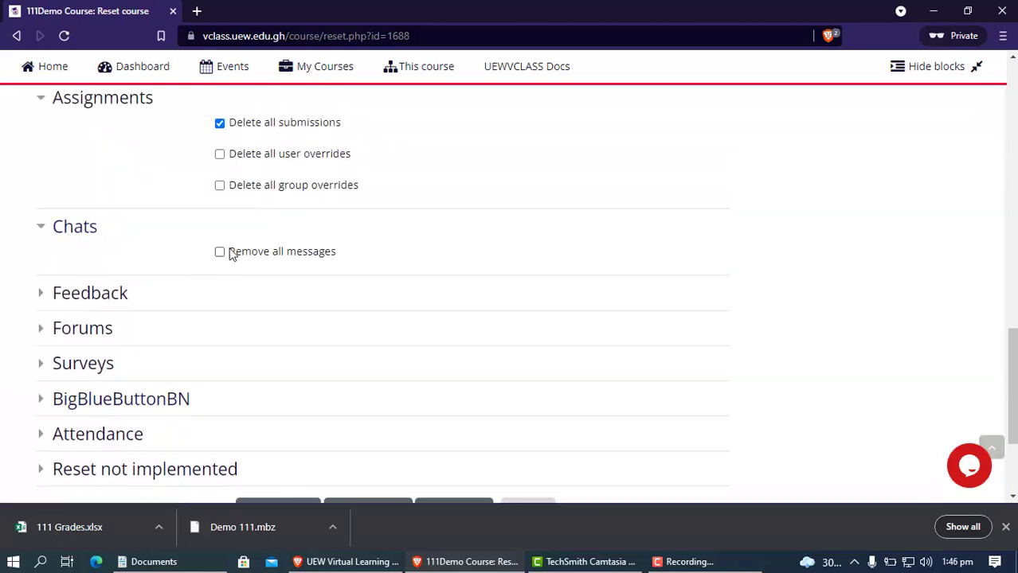
{"action": "left_click", "coordinate": [219, 252]}
Include the FB feedback responses in the reset and enable deletion of all posts under Forums.
{"action": "scroll", "coordinate": [94, 265], "scroll_direction": "down", "scroll_amount": 2}
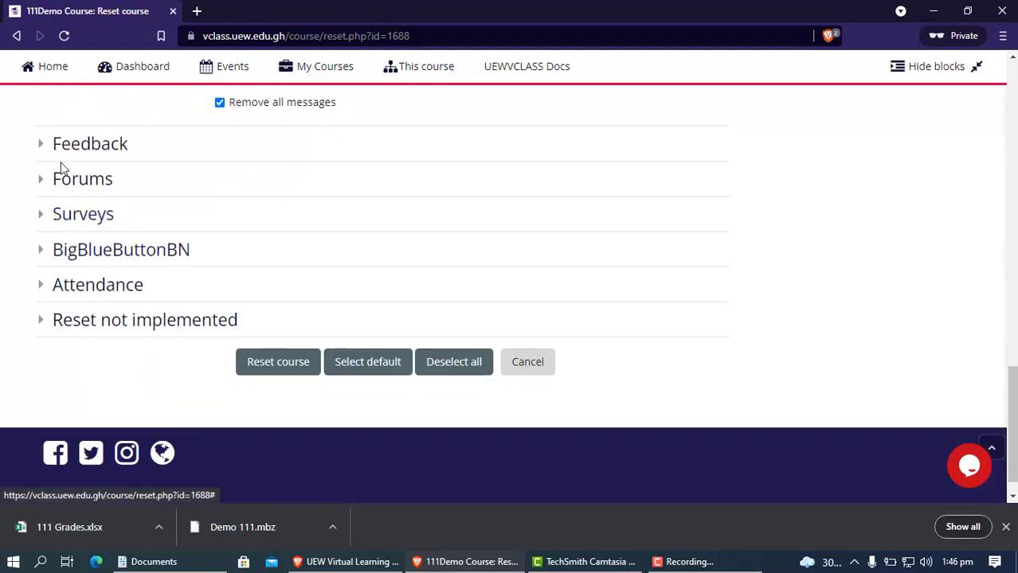
{"action": "left_click", "coordinate": [45, 151]}
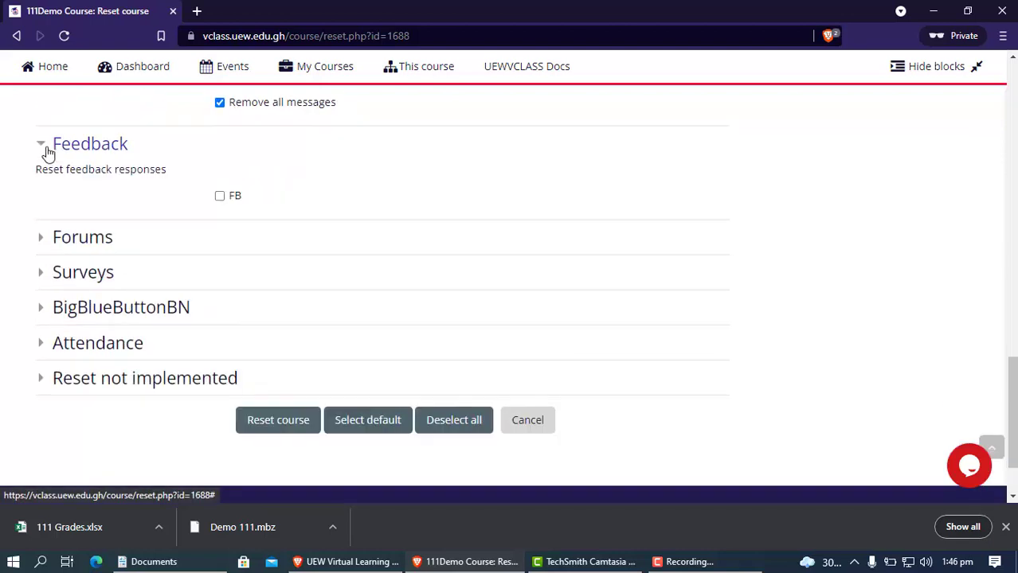
{"action": "left_click", "coordinate": [219, 197]}
{"action": "left_click", "coordinate": [43, 243]}
{"action": "scroll", "coordinate": [54, 257], "scroll_direction": "down", "scroll_amount": 2}
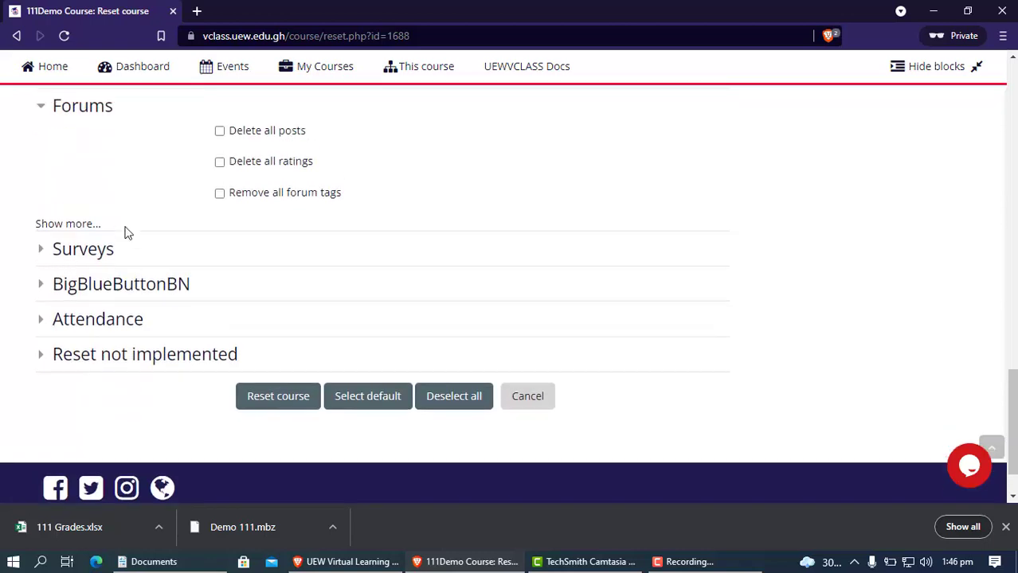
{"action": "scroll", "coordinate": [125, 231], "scroll_direction": "up", "scroll_amount": 2}
{"action": "left_click", "coordinate": [219, 263]}
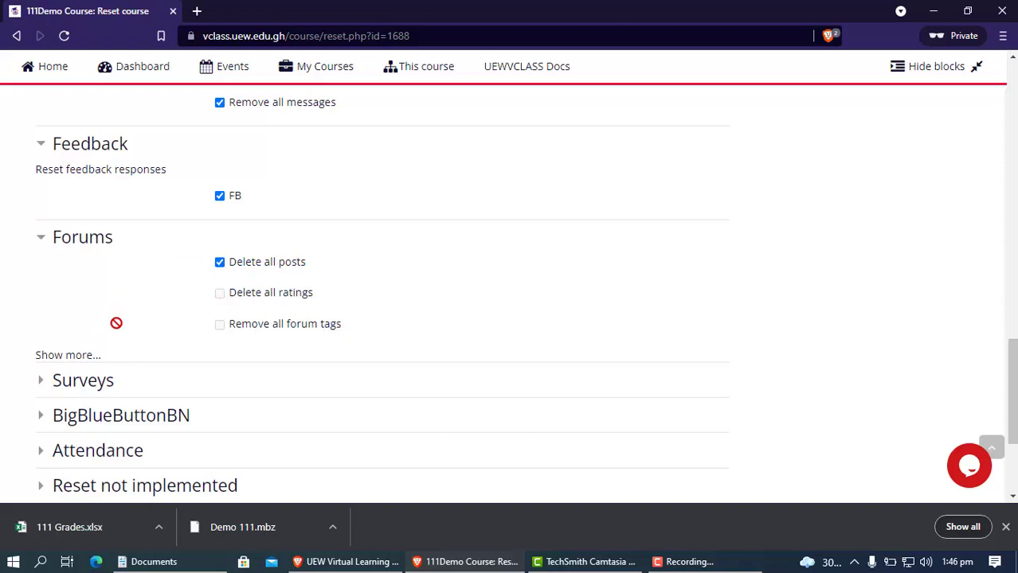
Show the additional Forums reset options and enable deletion of all survey responses under Surveys.
{"action": "scroll", "coordinate": [117, 323], "scroll_direction": "down", "scroll_amount": 2}
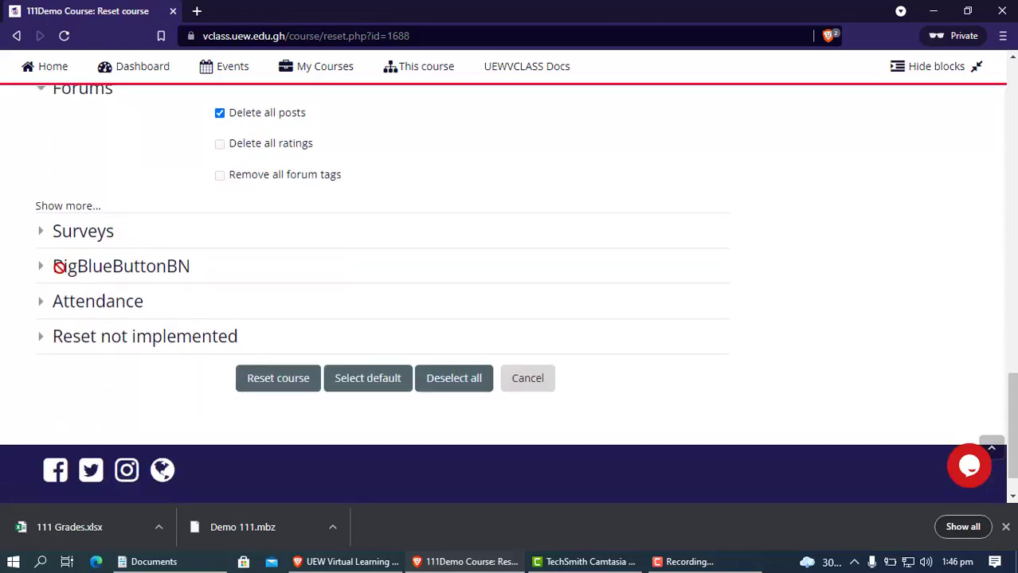
{"action": "left_click", "coordinate": [40, 201]}
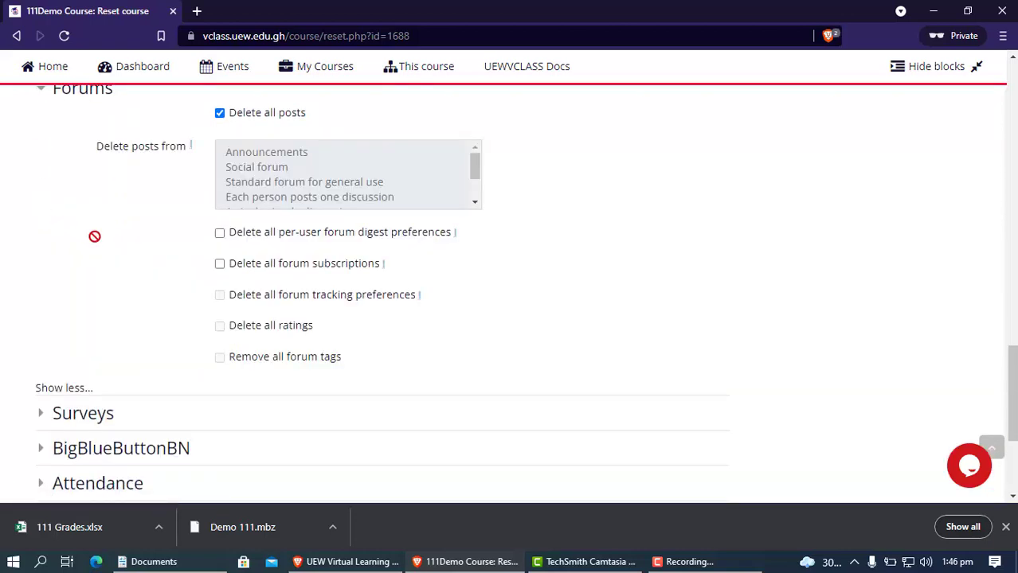
{"action": "scroll", "coordinate": [94, 237], "scroll_direction": "down", "scroll_amount": 2}
{"action": "scroll", "coordinate": [94, 237], "scroll_direction": "up", "scroll_amount": 2}
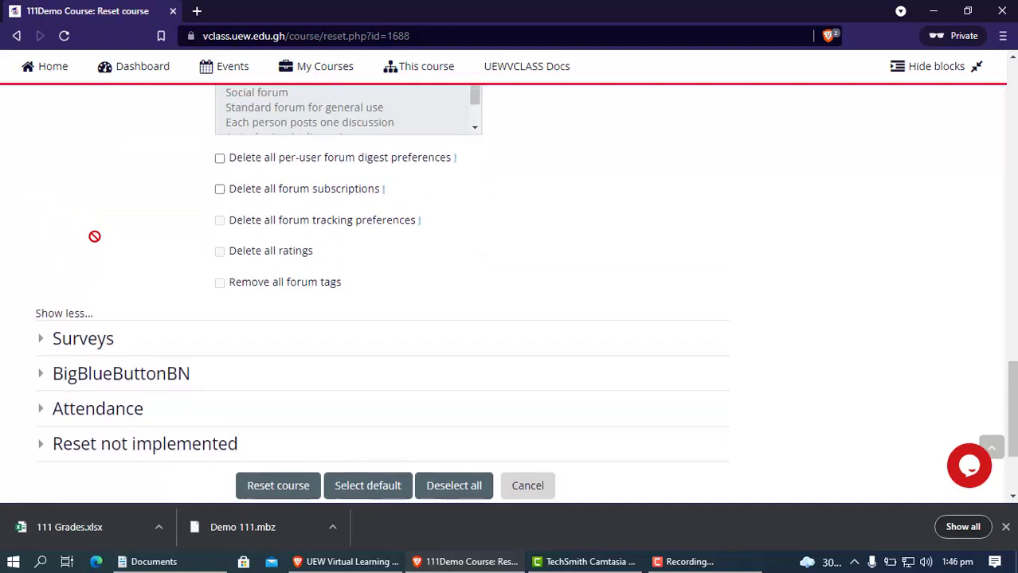
{"action": "scroll", "coordinate": [94, 236], "scroll_direction": "down", "scroll_amount": 2}
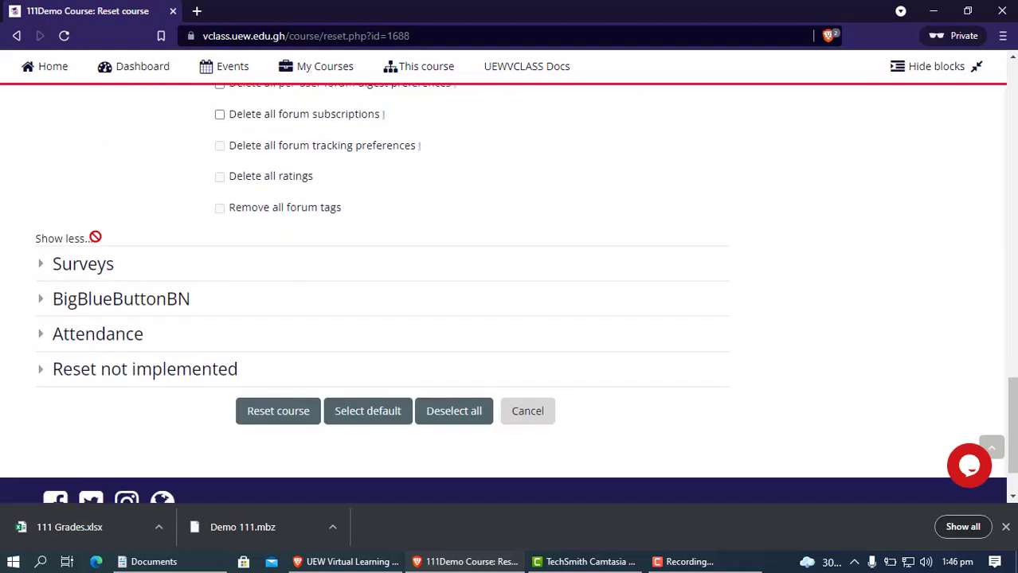
{"action": "left_click", "coordinate": [44, 263]}
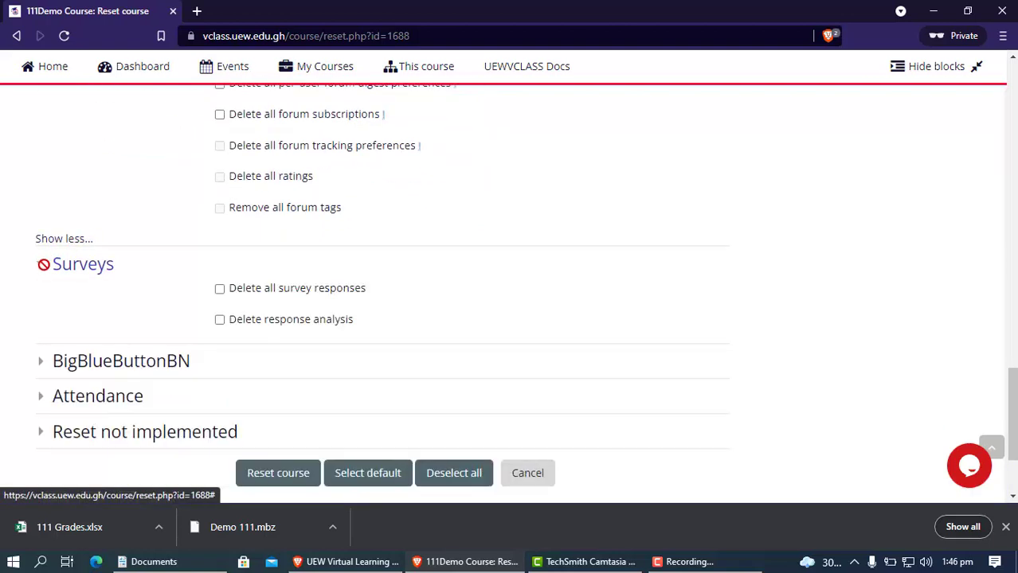
{"action": "left_click", "coordinate": [219, 288]}
Examine the deletion options available for BigBlueButtonBN.
{"action": "scroll", "coordinate": [67, 309], "scroll_direction": "down", "scroll_amount": 2}
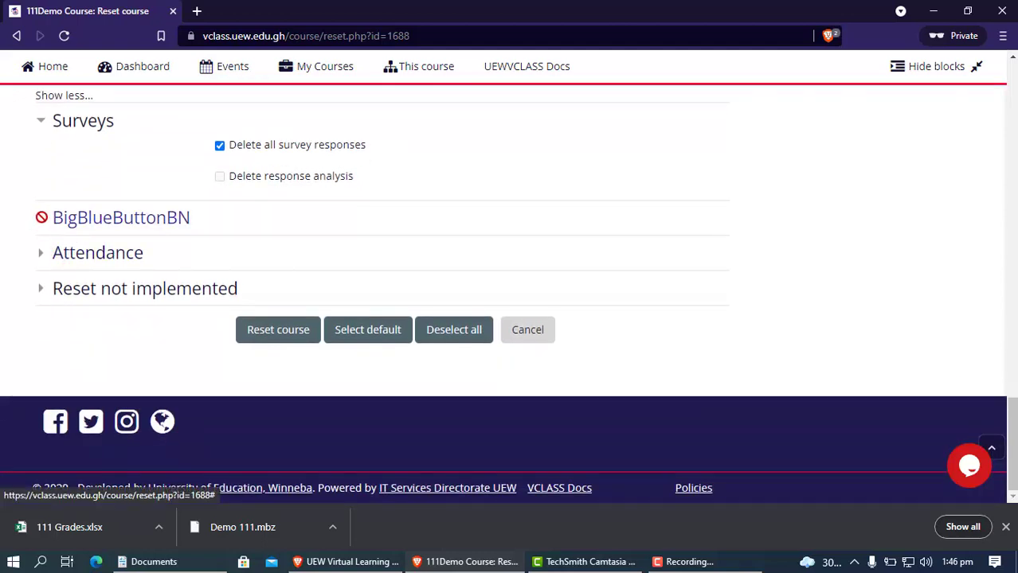
{"action": "left_click", "coordinate": [36, 217]}
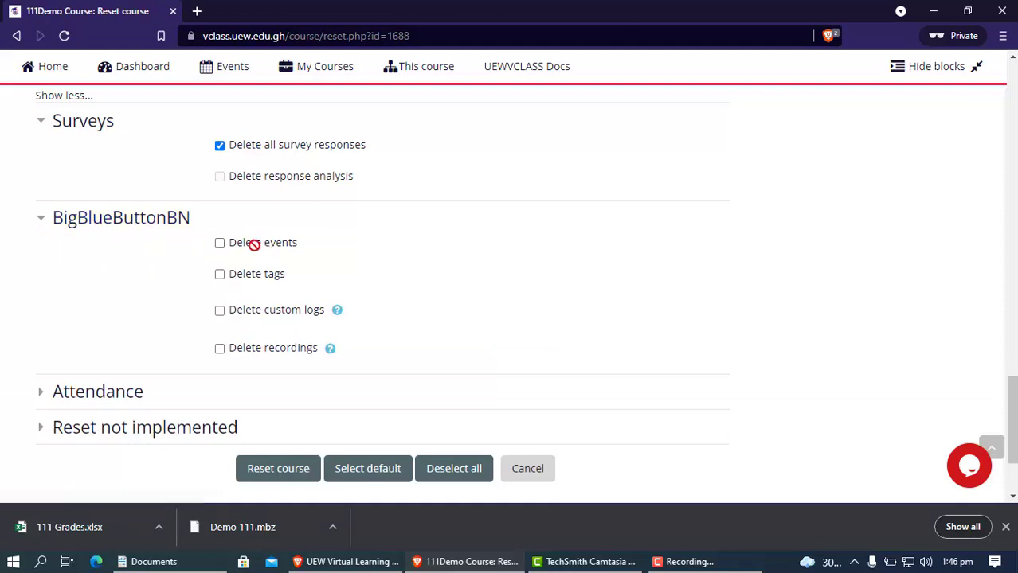
{"action": "scroll", "coordinate": [56, 247], "scroll_direction": "down", "scroll_amount": 2}
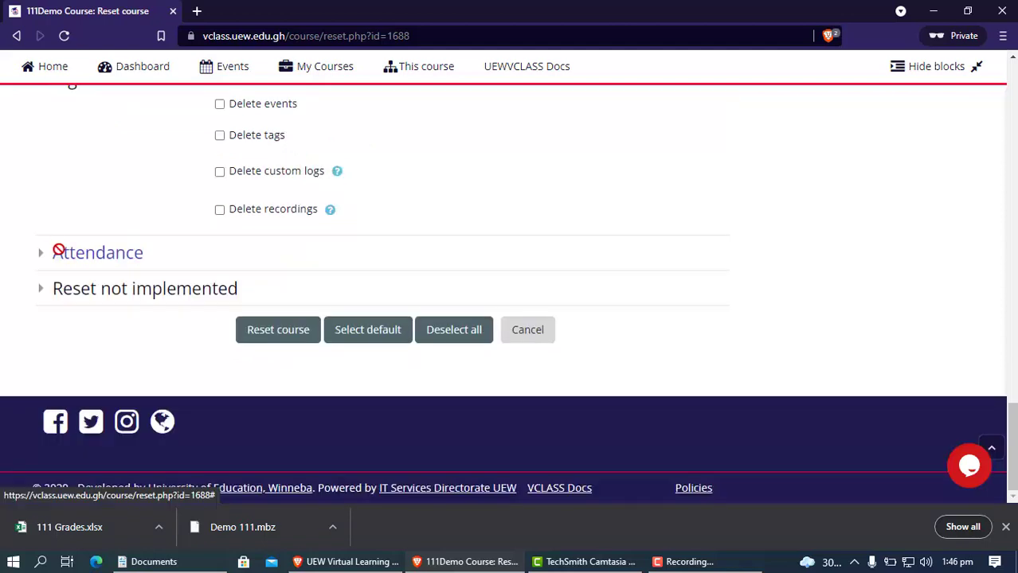
{"action": "scroll", "coordinate": [64, 247], "scroll_direction": "up", "scroll_amount": 3}
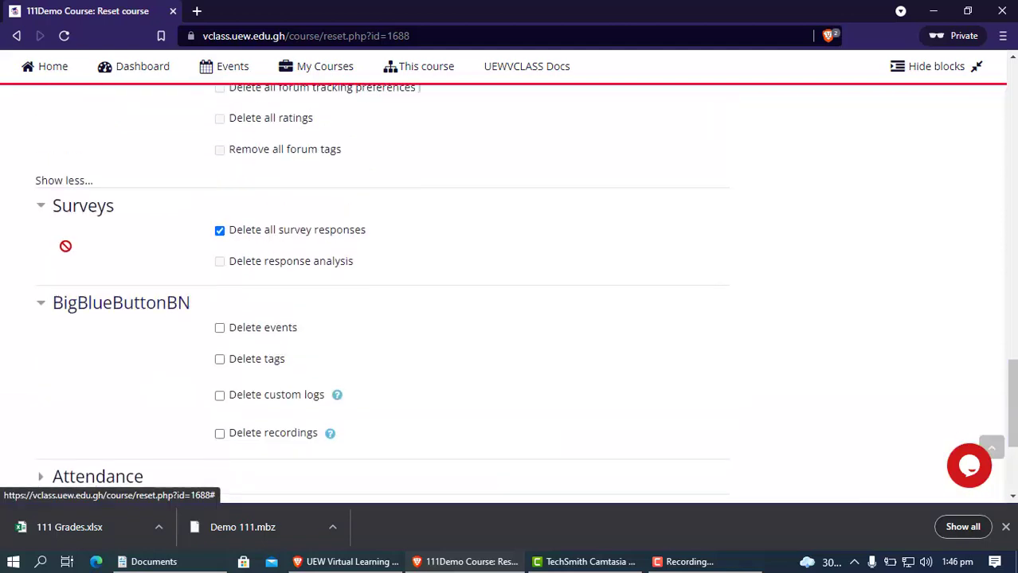
{"action": "scroll", "coordinate": [64, 245], "scroll_direction": "down", "scroll_amount": 3}
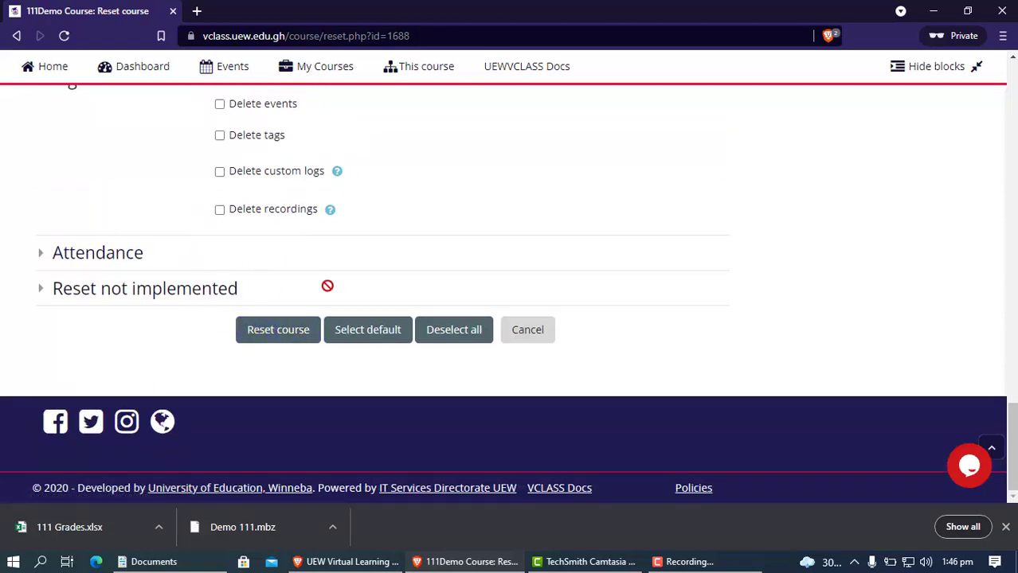
Replace the manually chosen reset options with Moodle's default selection.
{"action": "left_click", "coordinate": [358, 329]}
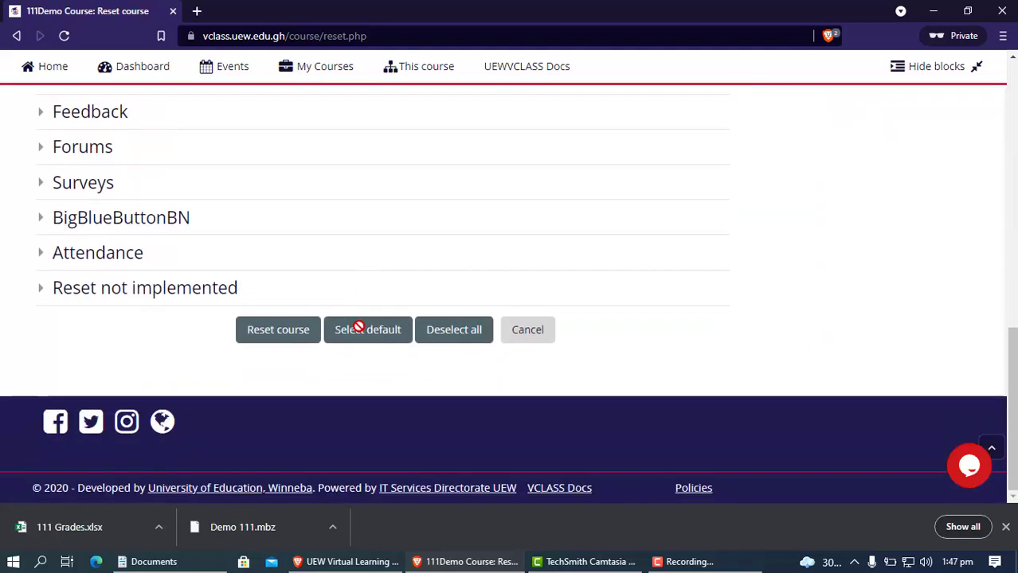
{"action": "left_click", "coordinate": [358, 329]}
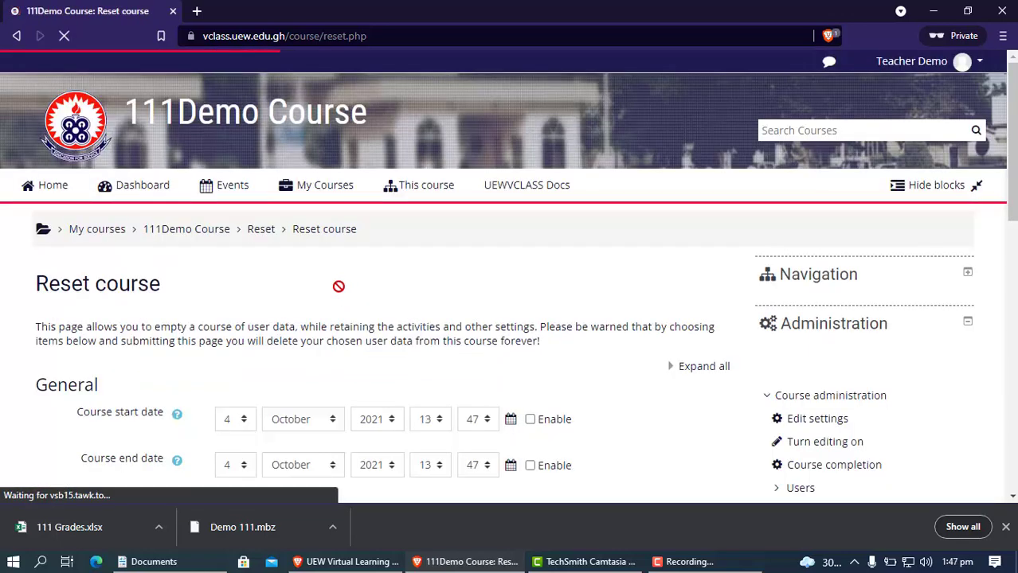
{"action": "scroll", "coordinate": [338, 287], "scroll_direction": "down", "scroll_amount": 6}
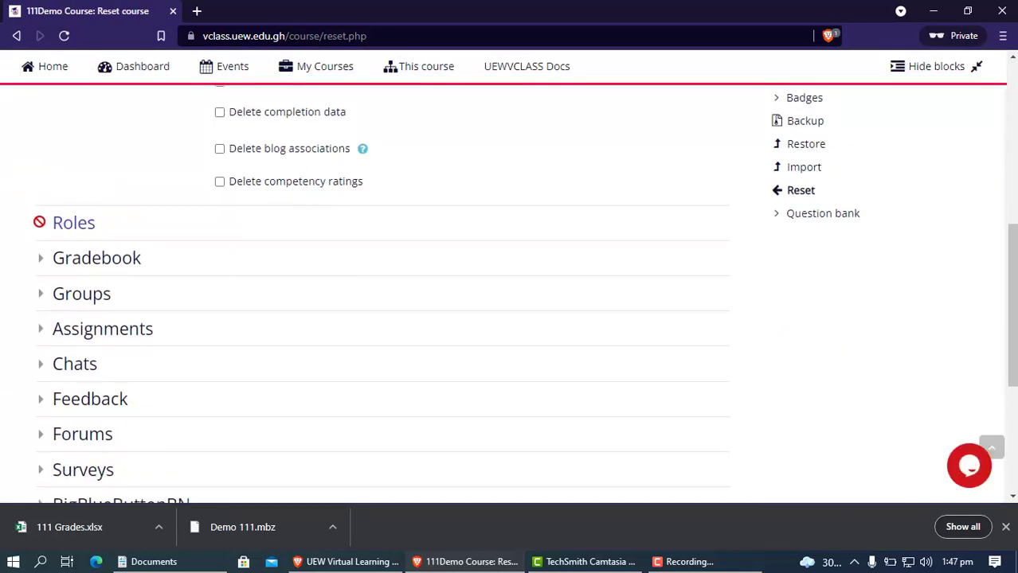
Check which options the default selection enables under Roles, Gradebook, Groups and Assignments.
{"action": "left_click", "coordinate": [39, 223]}
{"action": "scroll", "coordinate": [99, 298], "scroll_direction": "down", "scroll_amount": 3}
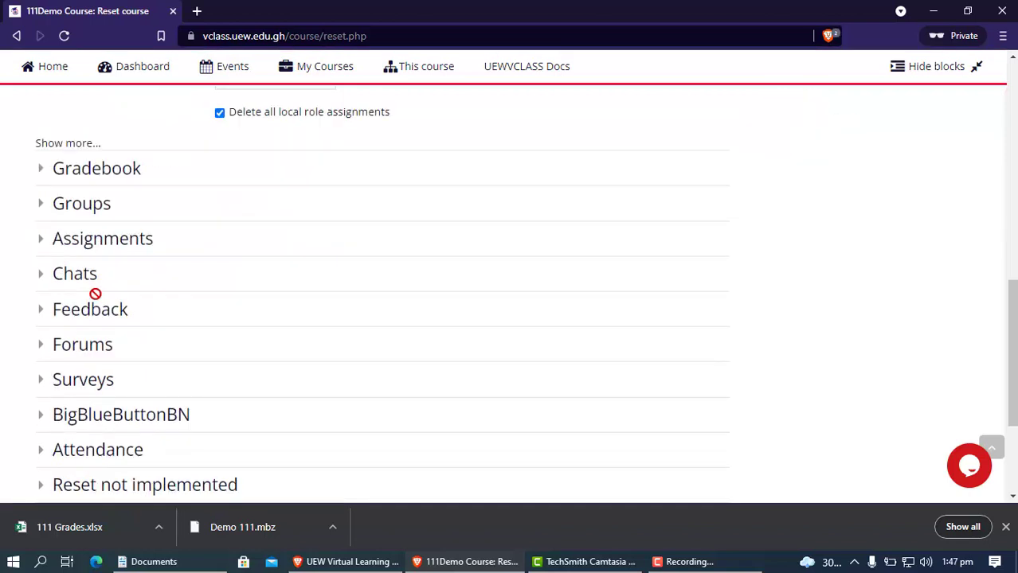
{"action": "left_click", "coordinate": [43, 167]}
{"action": "scroll", "coordinate": [51, 159], "scroll_direction": "down", "scroll_amount": 2}
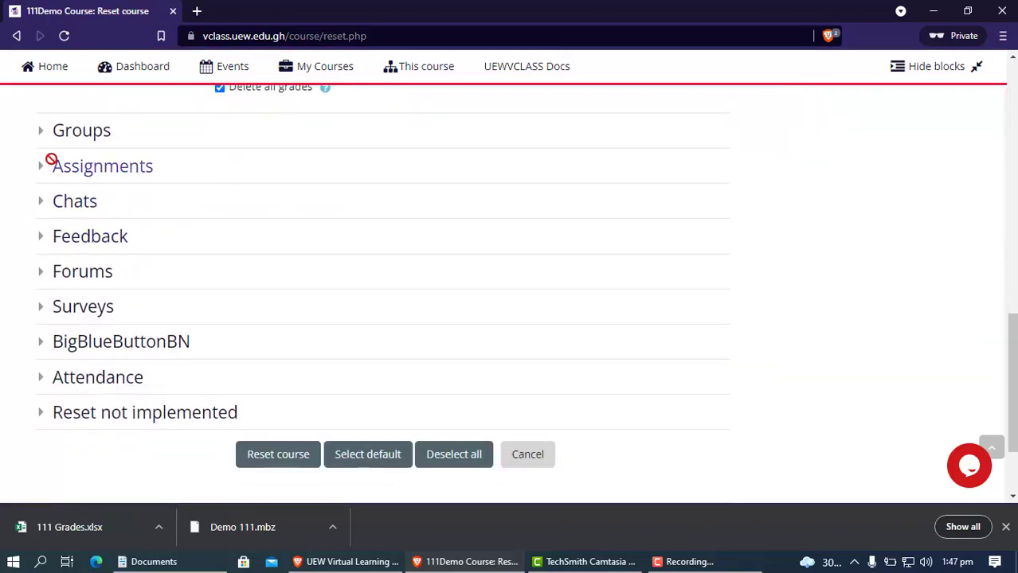
{"action": "left_click", "coordinate": [38, 127]}
{"action": "scroll", "coordinate": [58, 229], "scroll_direction": "down", "scroll_amount": 1}
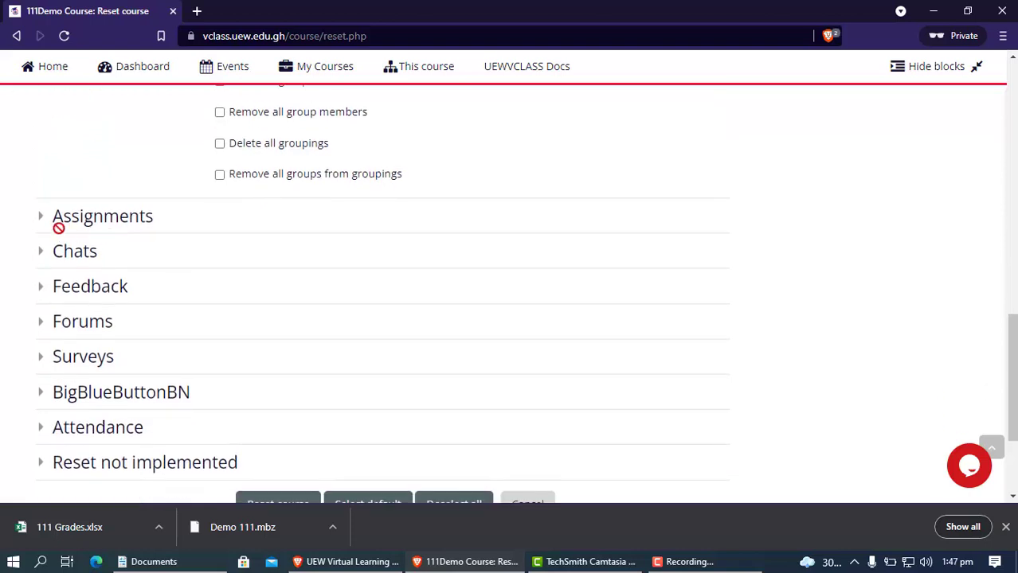
{"action": "left_click", "coordinate": [39, 216]}
{"action": "scroll", "coordinate": [146, 232], "scroll_direction": "down", "scroll_amount": 2}
{"action": "scroll", "coordinate": [176, 217], "scroll_direction": "up", "scroll_amount": 1}
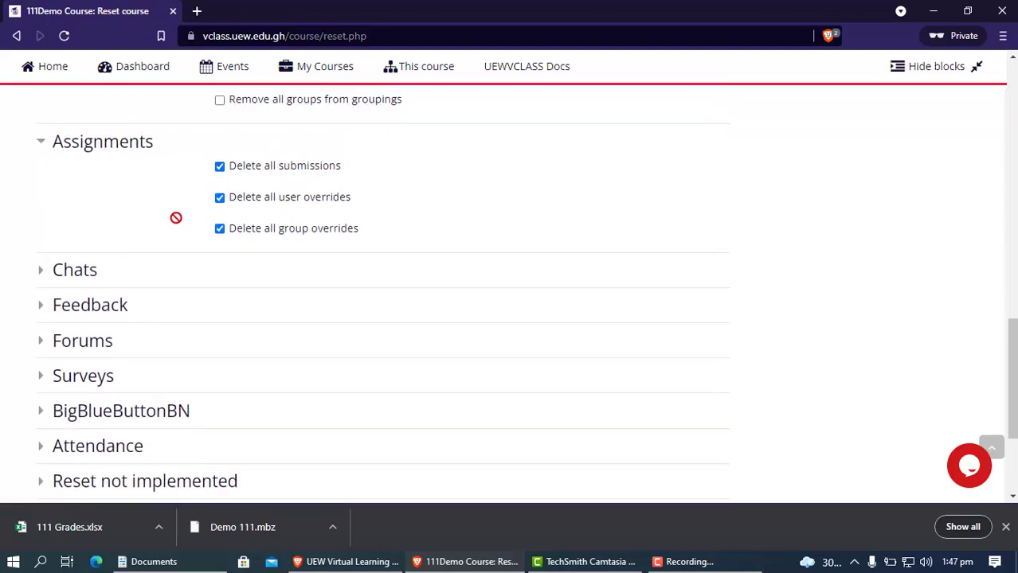
Check which options the default selection enables under Chats, Feedback, Forums and Surveys.
{"action": "left_click", "coordinate": [43, 269]}
{"action": "scroll", "coordinate": [76, 289], "scroll_direction": "down", "scroll_amount": 1}
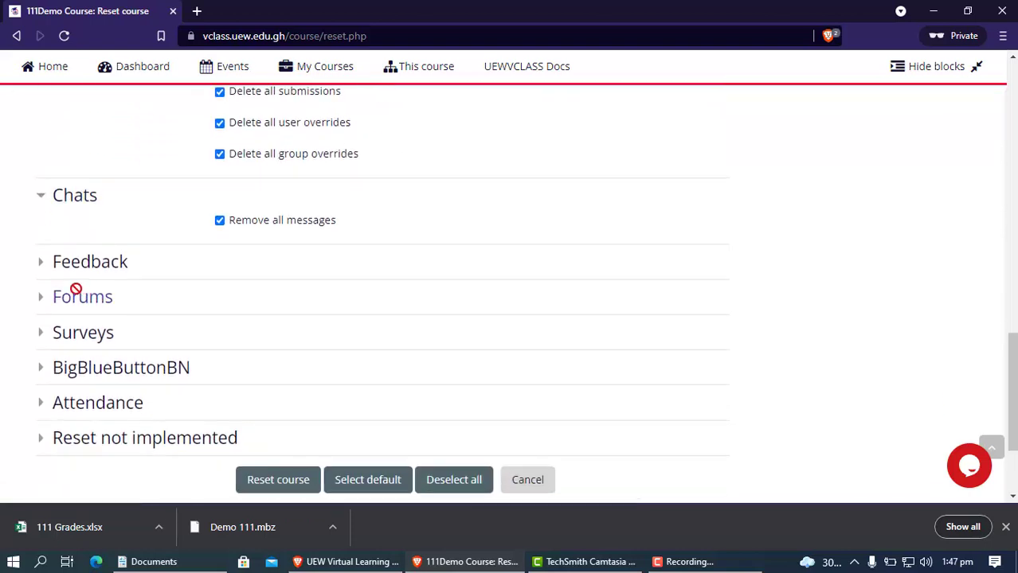
{"action": "left_click", "coordinate": [44, 259]}
{"action": "scroll", "coordinate": [119, 279], "scroll_direction": "down", "scroll_amount": 2}
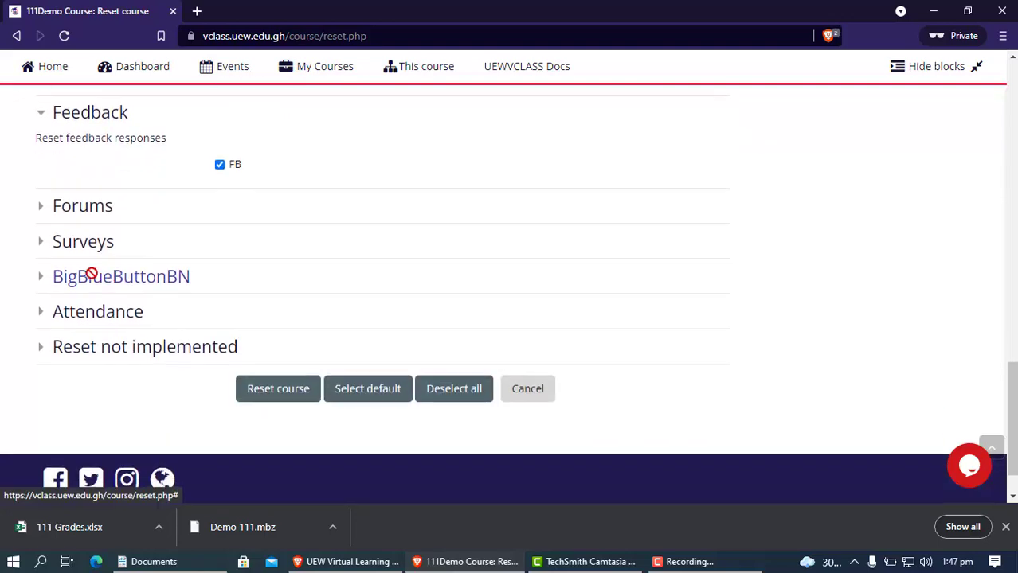
{"action": "left_click", "coordinate": [51, 208]}
{"action": "left_click", "coordinate": [42, 348]}
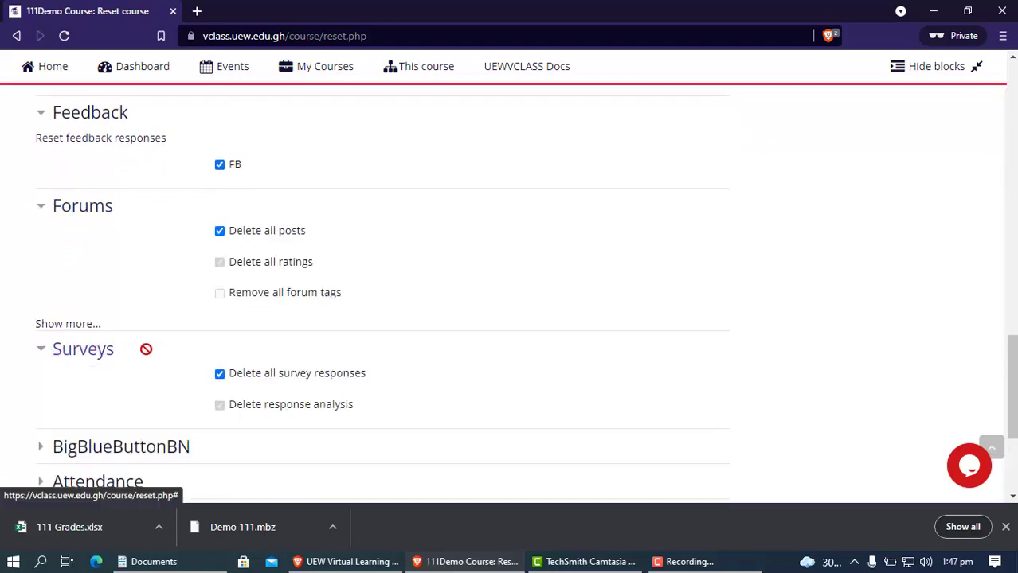
{"action": "scroll", "coordinate": [143, 348], "scroll_direction": "down", "scroll_amount": 3}
{"action": "scroll", "coordinate": [225, 276], "scroll_direction": "up", "scroll_amount": 2}
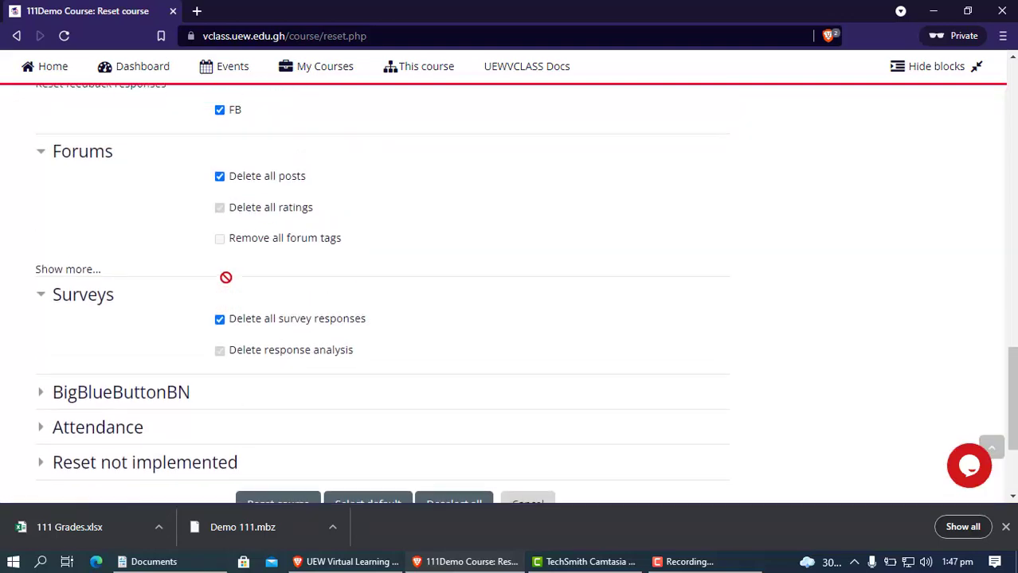
Recheck the default selections from the General section onward, then run the course reset.
{"action": "scroll", "coordinate": [225, 277], "scroll_direction": "up", "scroll_amount": 12}
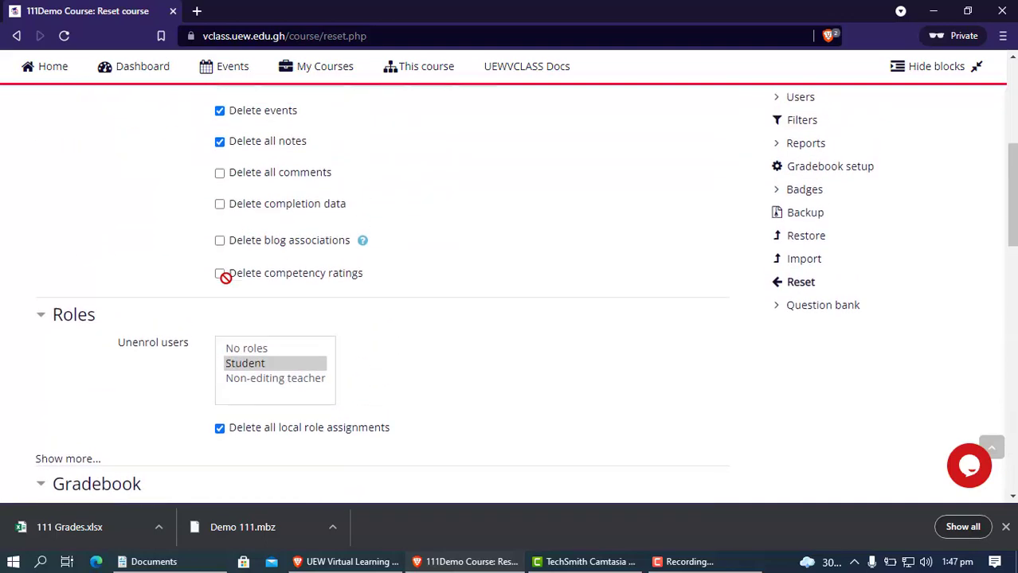
{"action": "scroll", "coordinate": [225, 277], "scroll_direction": "up", "scroll_amount": 1}
{"action": "scroll", "coordinate": [215, 279], "scroll_direction": "up", "scroll_amount": 5}
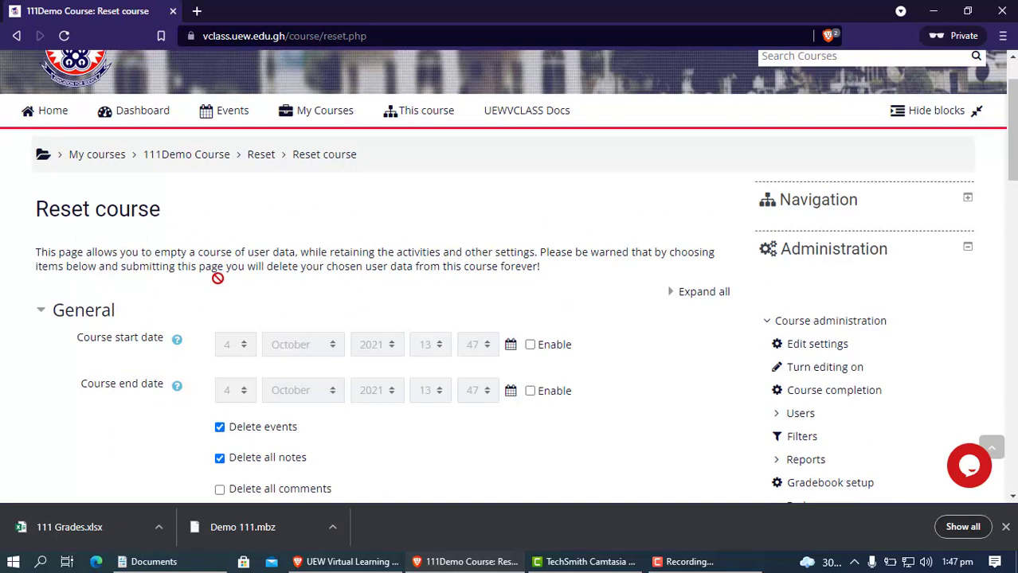
{"action": "scroll", "coordinate": [267, 379], "scroll_direction": "down", "scroll_amount": 6}
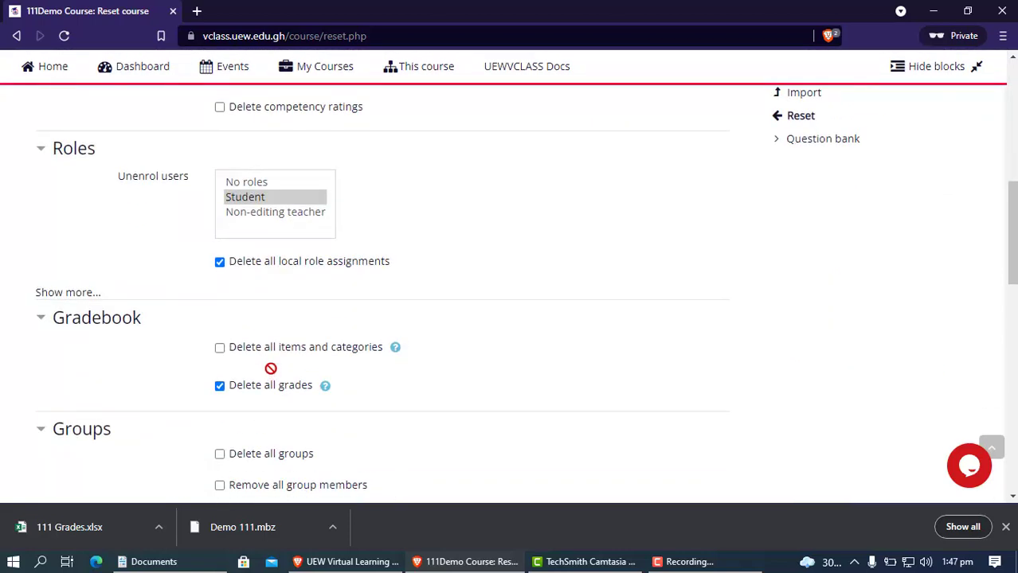
{"action": "scroll", "coordinate": [271, 367], "scroll_direction": "down", "scroll_amount": 12}
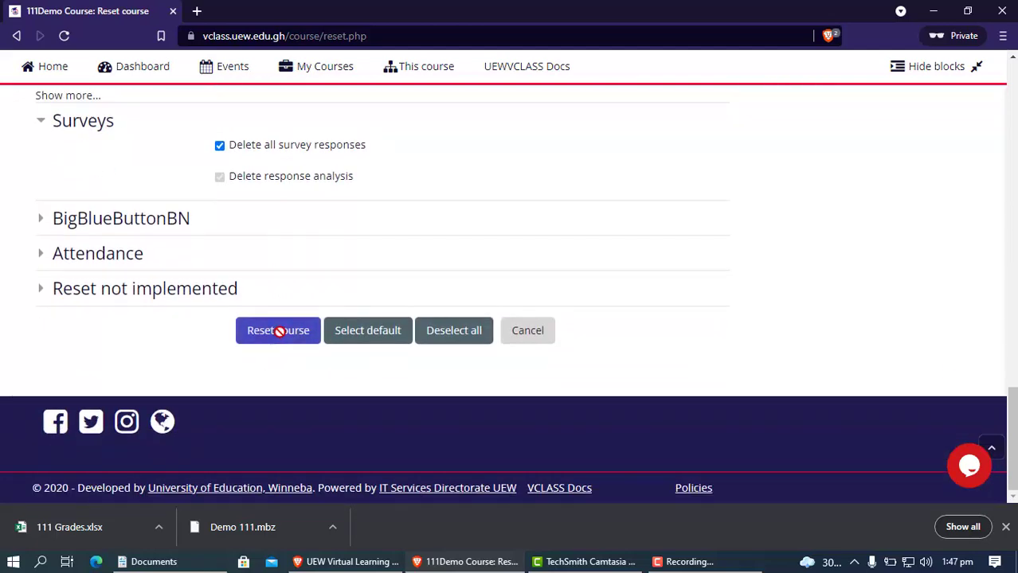
{"action": "left_click", "coordinate": [281, 331]}
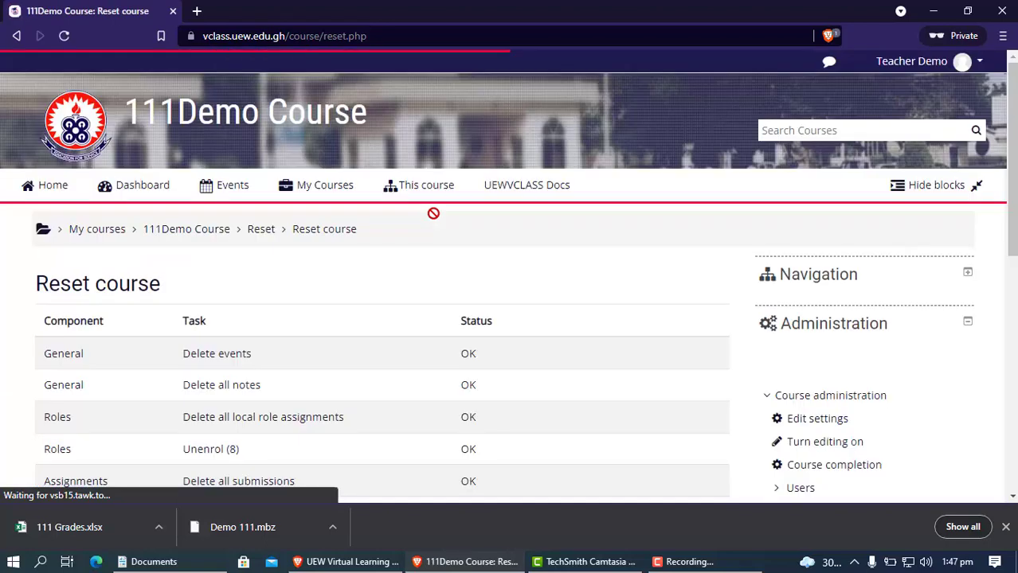
{"action": "scroll", "coordinate": [407, 237], "scroll_direction": "down", "scroll_amount": 2}
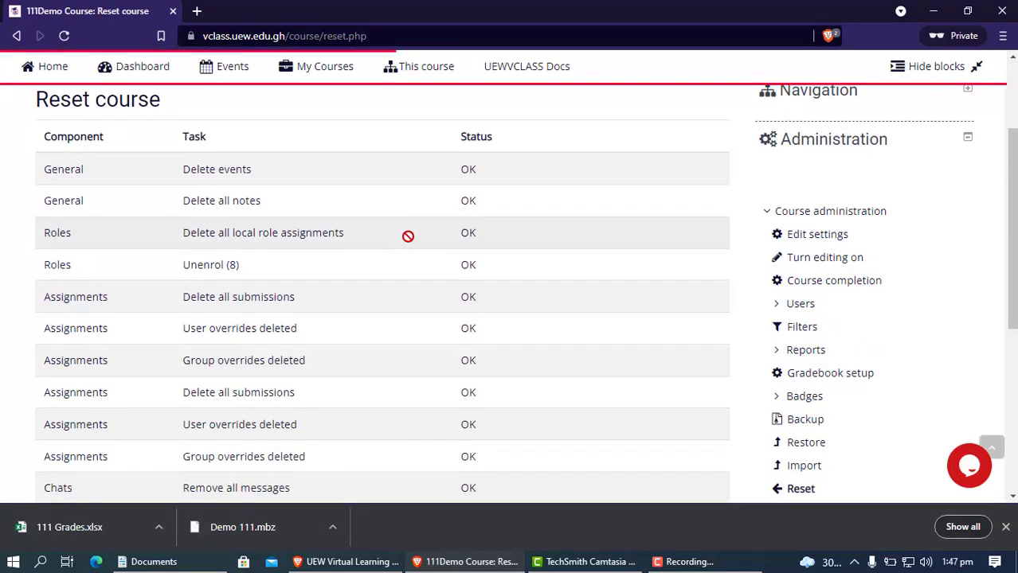
Review the reset results table, checking the task and status of every component from General to Gradebook.
{"action": "scroll", "coordinate": [408, 235], "scroll_direction": "down", "scroll_amount": 2}
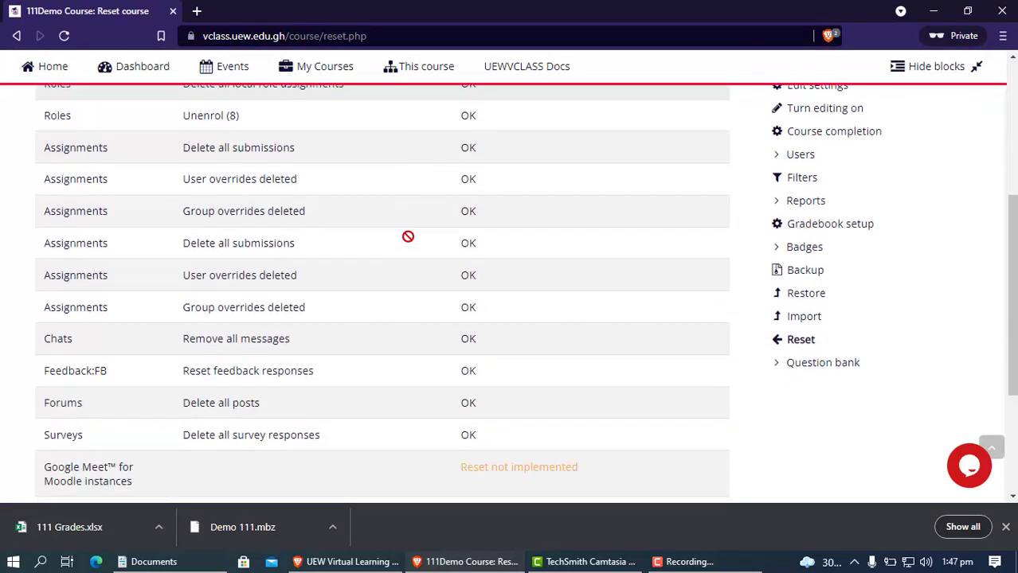
{"action": "scroll", "coordinate": [408, 235], "scroll_direction": "up", "scroll_amount": 4}
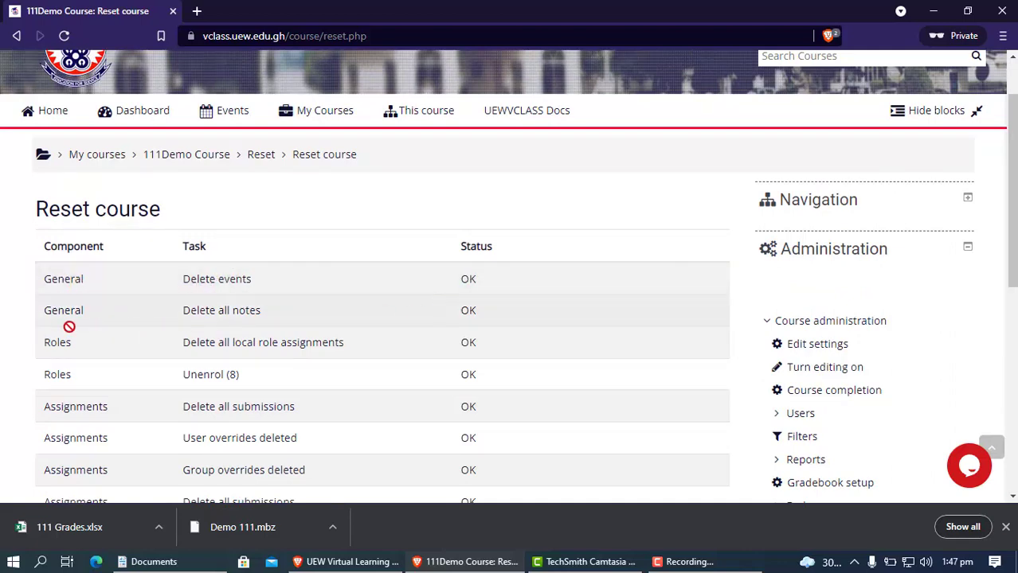
{"action": "scroll", "coordinate": [279, 358], "scroll_direction": "down", "scroll_amount": 2}
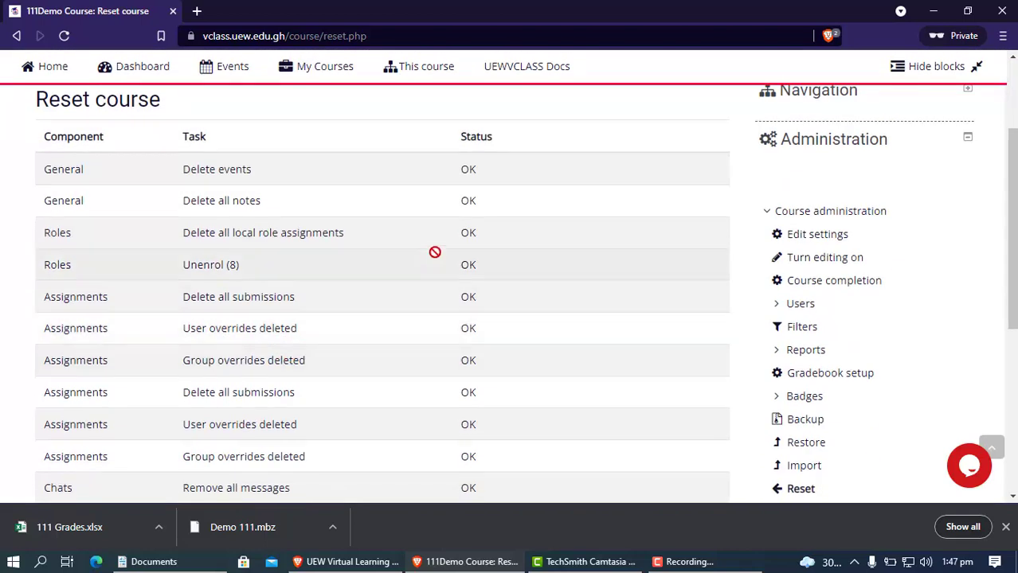
{"action": "scroll", "coordinate": [450, 297], "scroll_direction": "down", "scroll_amount": 1}
{"action": "scroll", "coordinate": [451, 298], "scroll_direction": "down", "scroll_amount": 3}
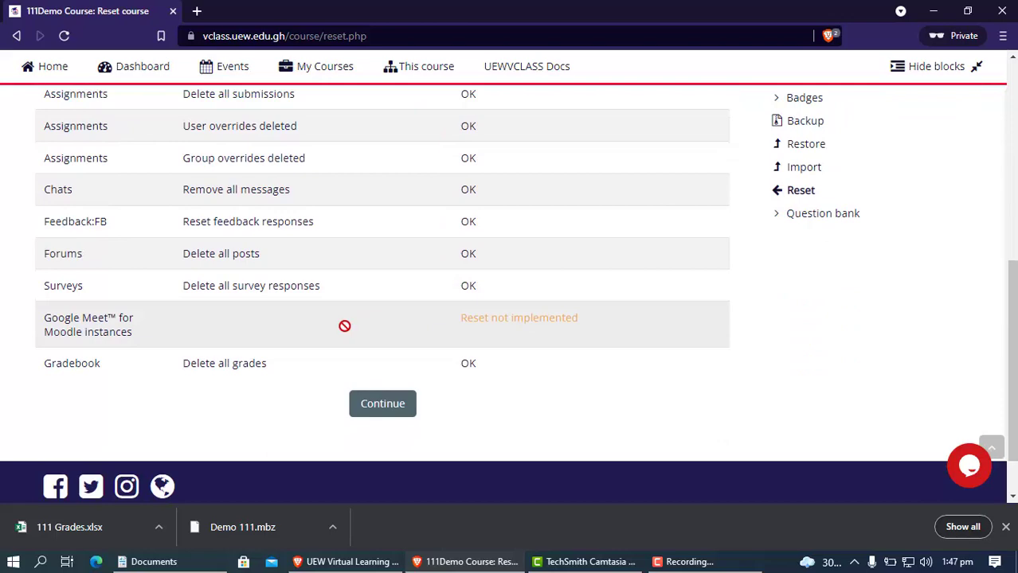
Continue from the reset results to the 111Demo Course page and look over its introductory content.
{"action": "left_click", "coordinate": [379, 403]}
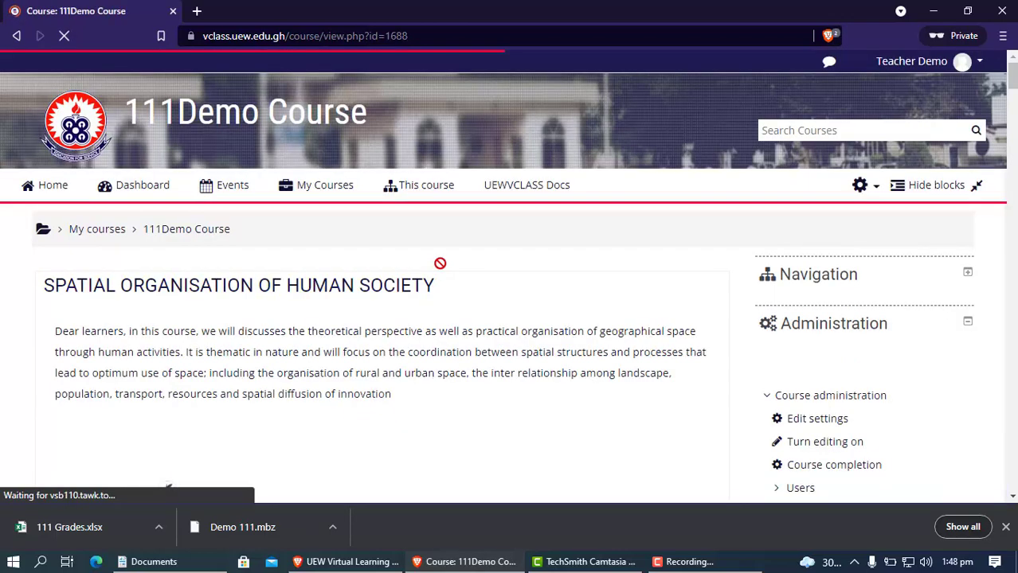
{"action": "scroll", "coordinate": [421, 292], "scroll_direction": "down", "scroll_amount": 3}
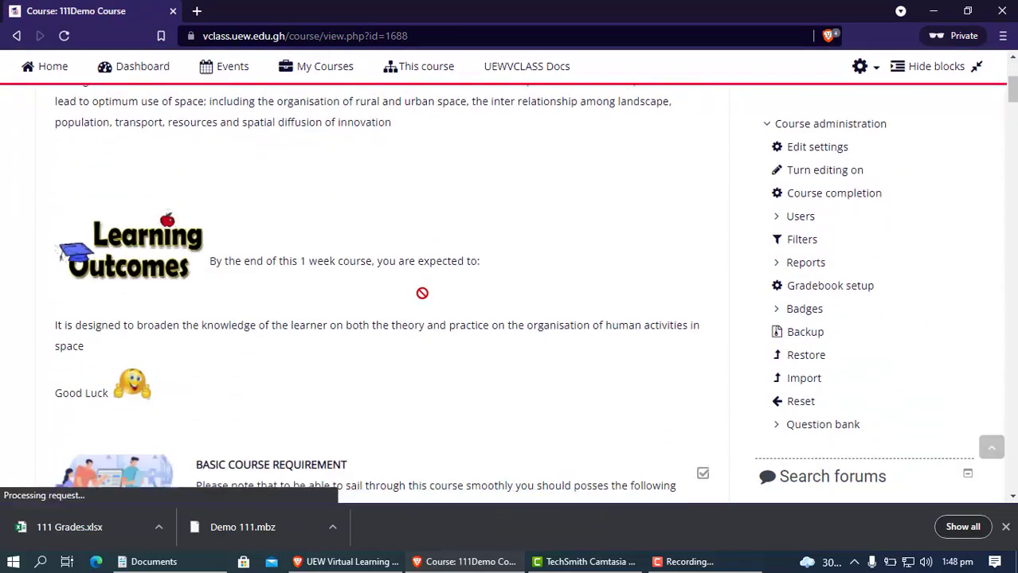
{"action": "scroll", "coordinate": [422, 295], "scroll_direction": "down", "scroll_amount": 3}
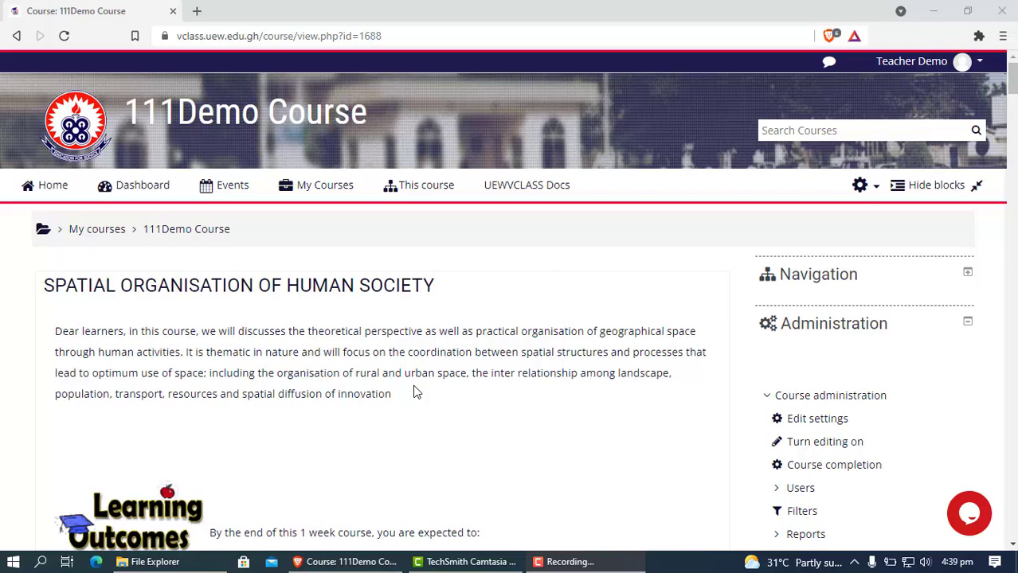
Open this course's participants list and check which users are still enrolled and what roles they have.
{"action": "left_click", "coordinate": [410, 189]}
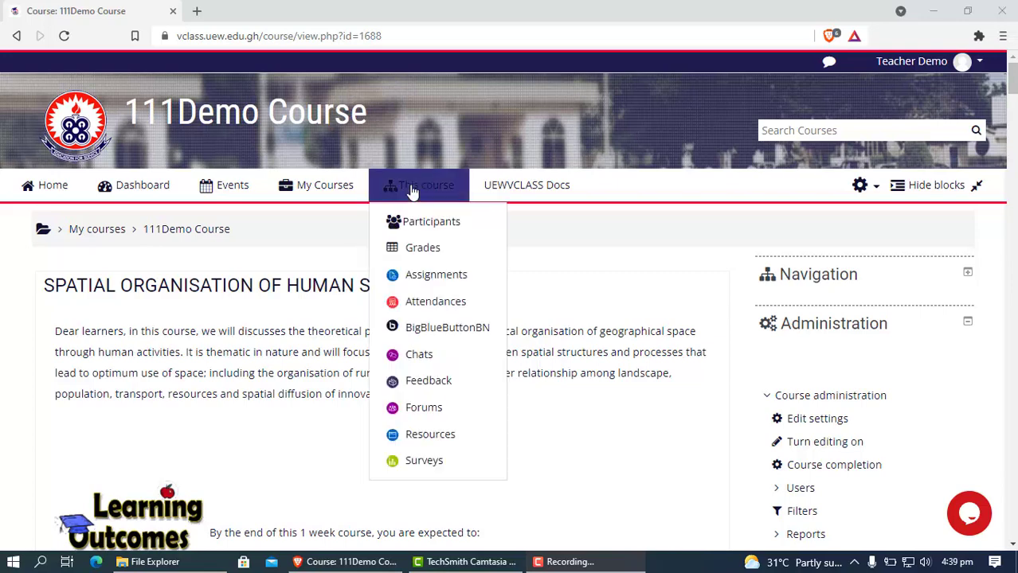
{"action": "left_click", "coordinate": [549, 253]}
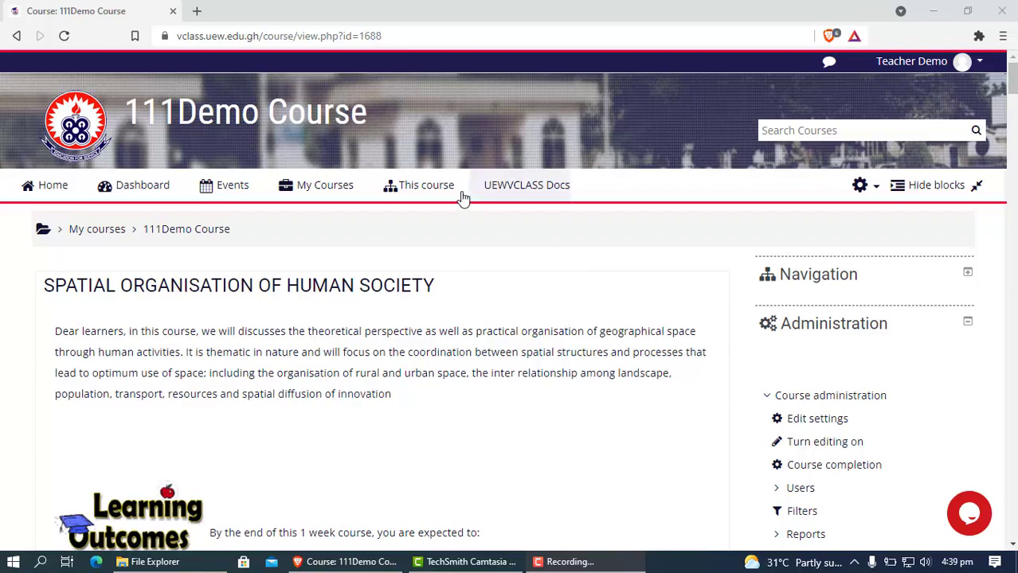
{"action": "left_click", "coordinate": [422, 186]}
{"action": "left_click", "coordinate": [434, 226]}
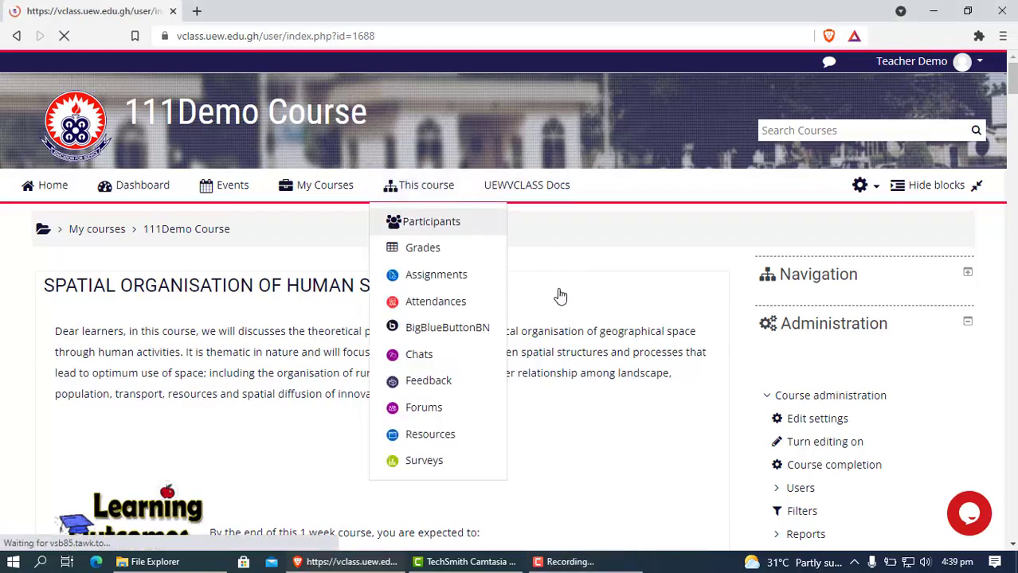
{"action": "scroll", "coordinate": [362, 370], "scroll_direction": "down", "scroll_amount": 3}
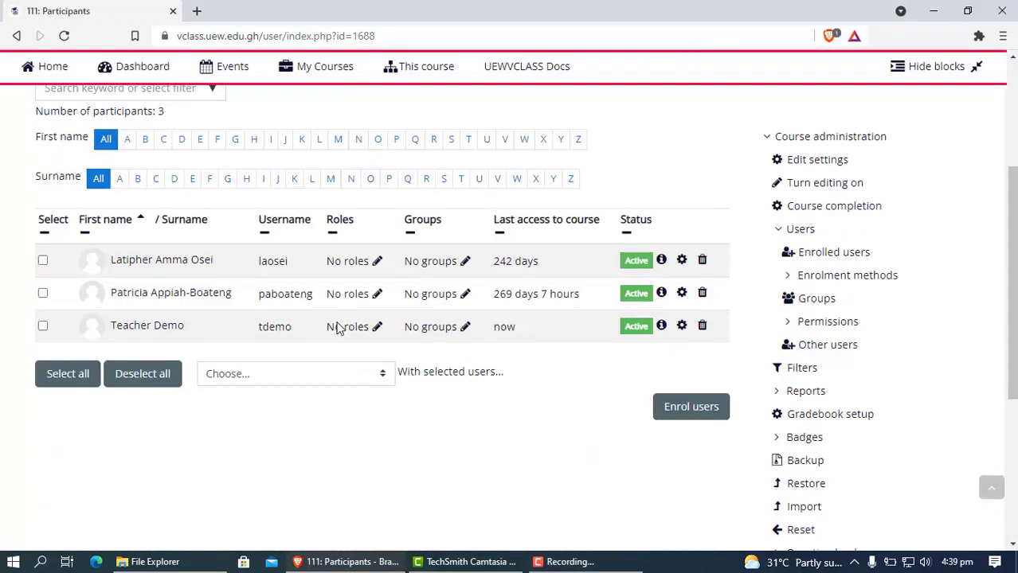